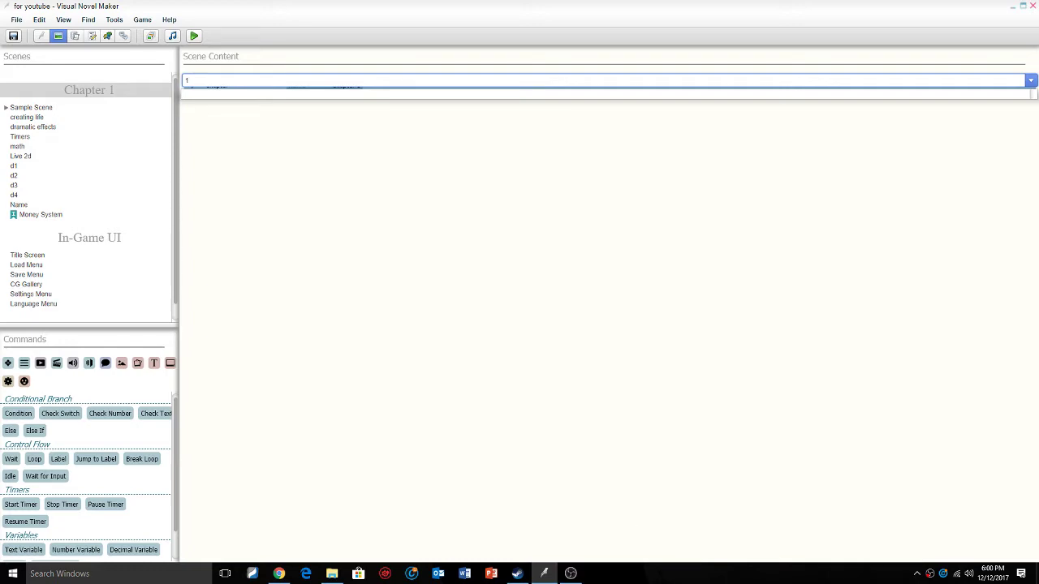
# - Browse the Discord #general chat and KnightVil Entertainment YouTube uploads, then return to Visual Novel Maker
pyautogui.click(278, 574)
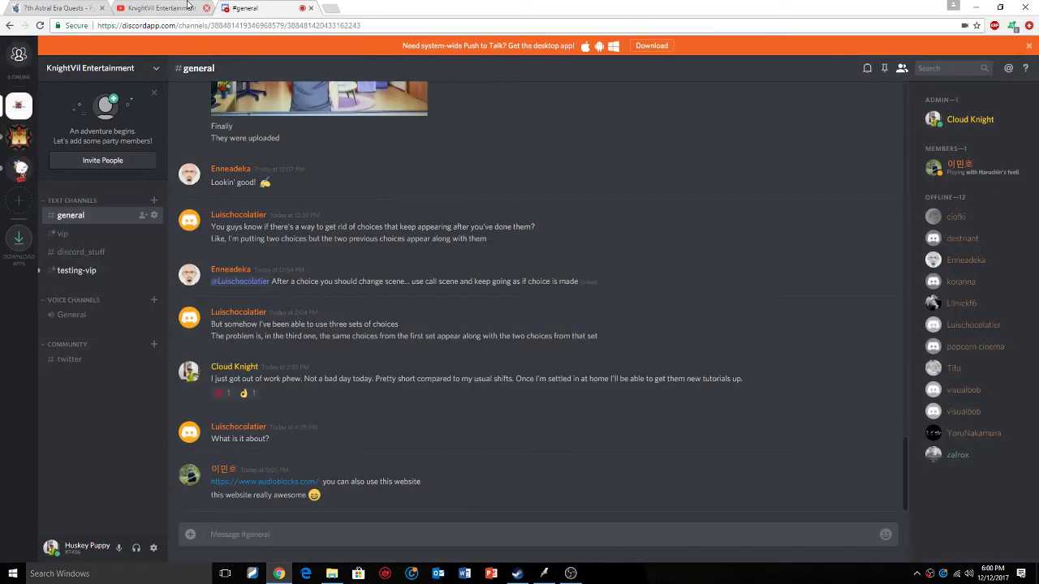
pyautogui.click(166, 8)
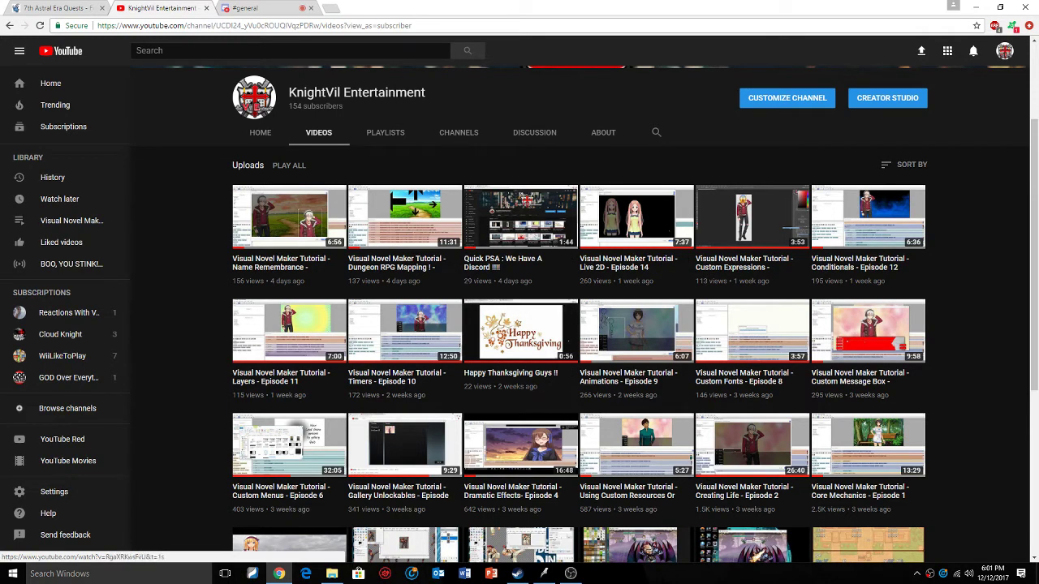
pyautogui.hotkey('ctrl', 'Tab')
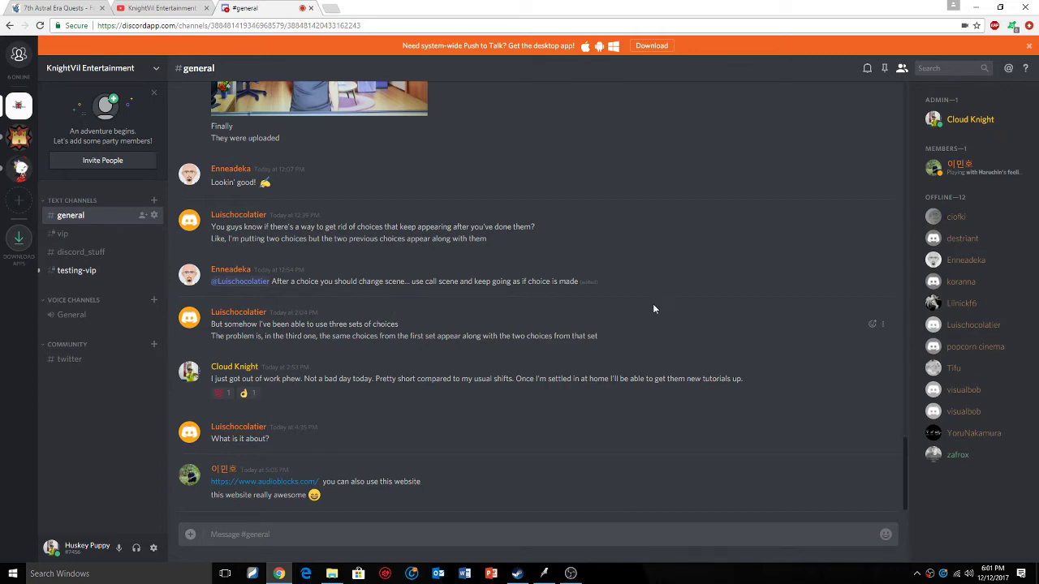
pyautogui.hotkey('ctrl', 'shift', 'Tab')
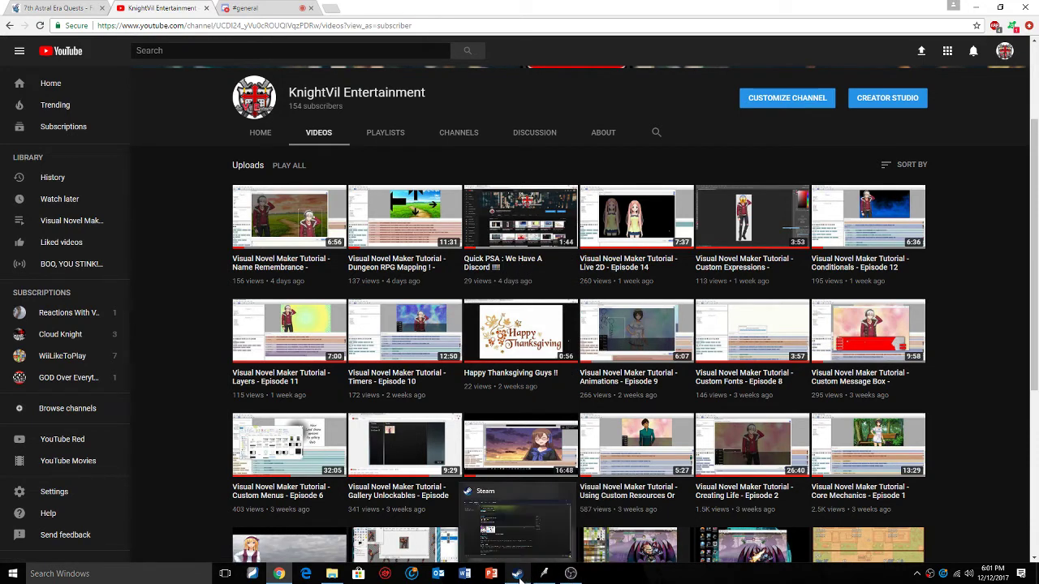
pyautogui.click(544, 574)
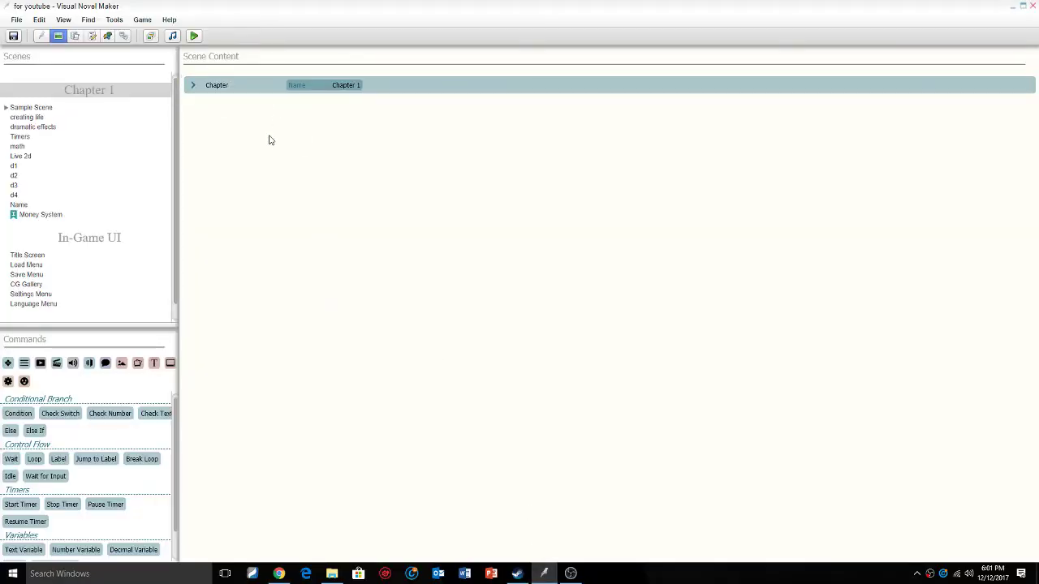
# - Import the etwS03A skeleton image from the Desktop into Graphics/Pictures through the Resource Manager
pyautogui.click(149, 37)
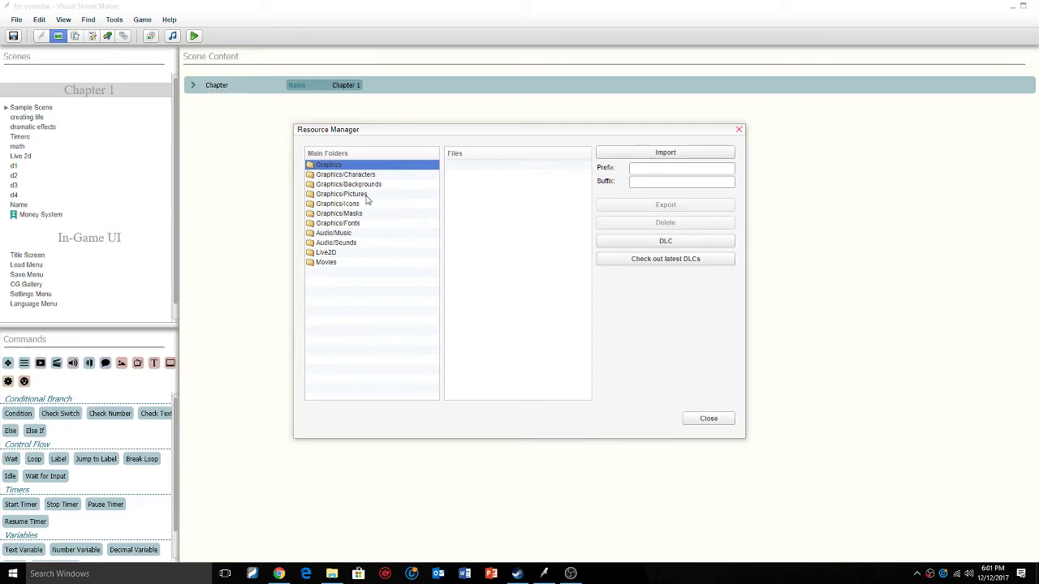
pyautogui.click(365, 196)
pyautogui.click(677, 159)
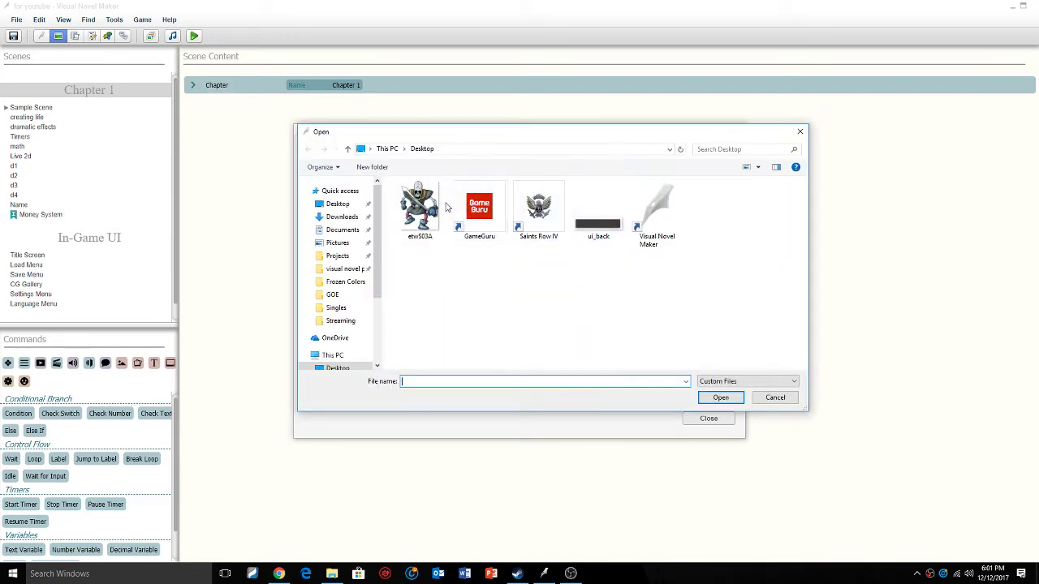
pyautogui.doubleClick(418, 210)
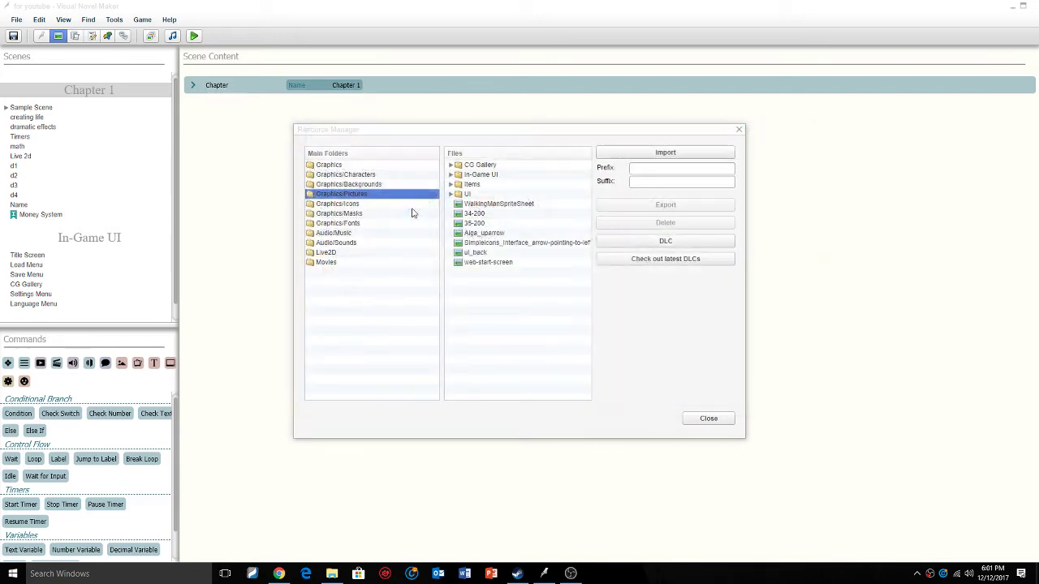
pyautogui.click(709, 419)
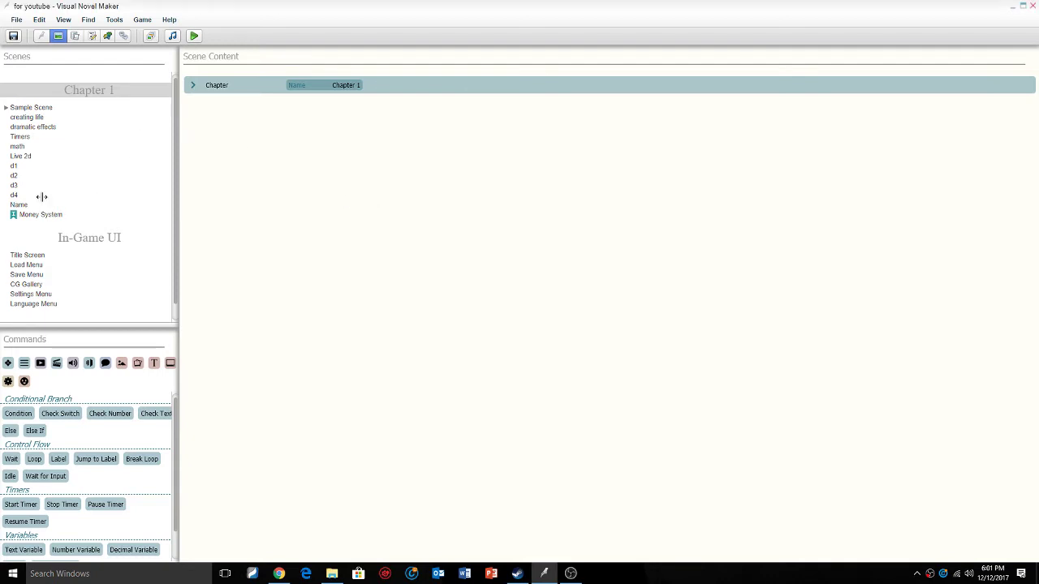
# - Create a new scene in Chapter 1 named atk
pyautogui.rightClick(75, 94)
pyautogui.rightClick(75, 94)
pyautogui.rightClick(88, 95)
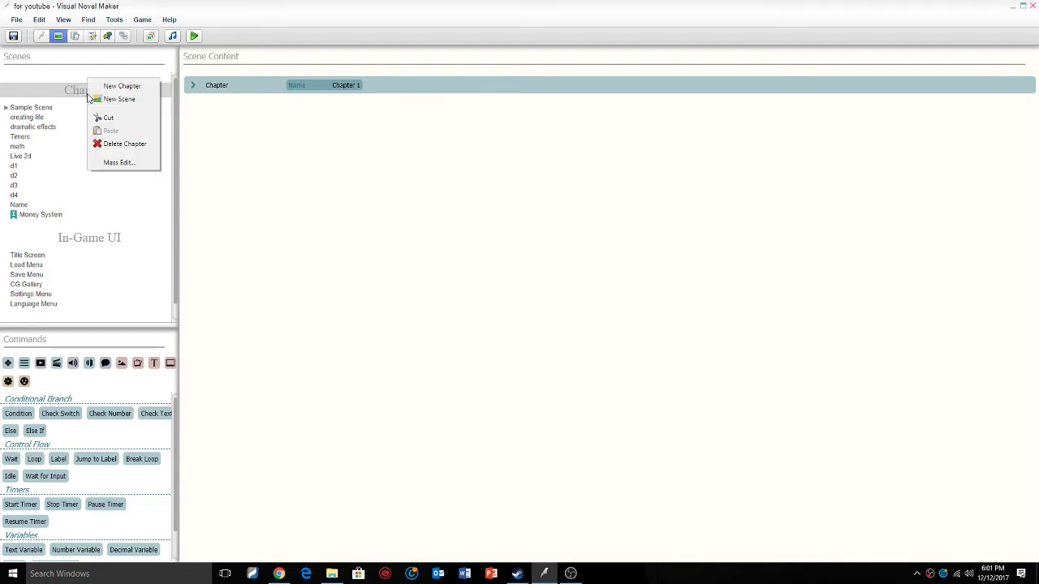
pyautogui.click(107, 100)
pyautogui.click(495, 264)
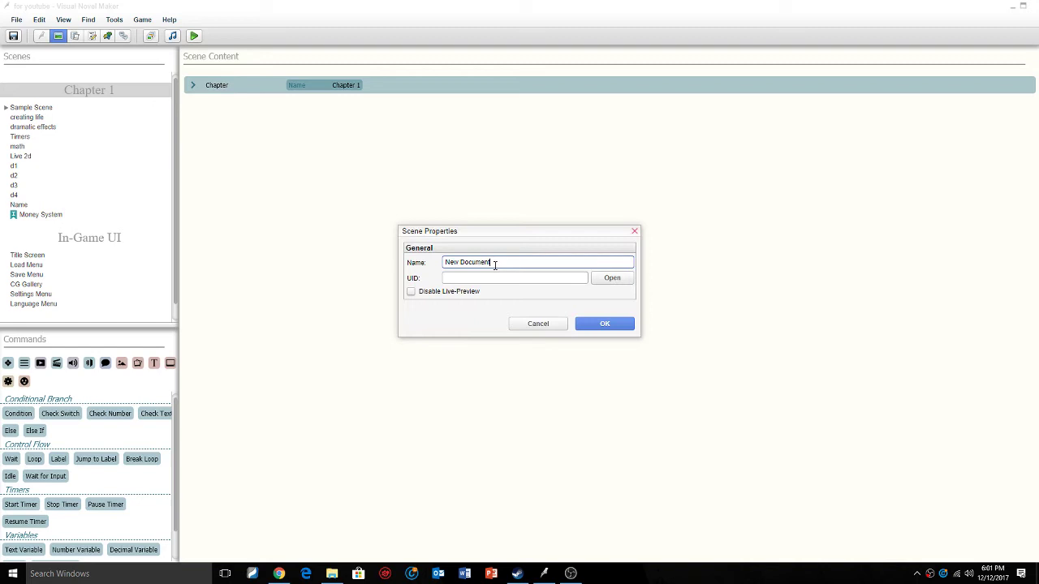
pyautogui.doubleClick(495, 264)
pyautogui.tripleClick(498, 264)
pyautogui.write('afk')
pyautogui.click(605, 323)
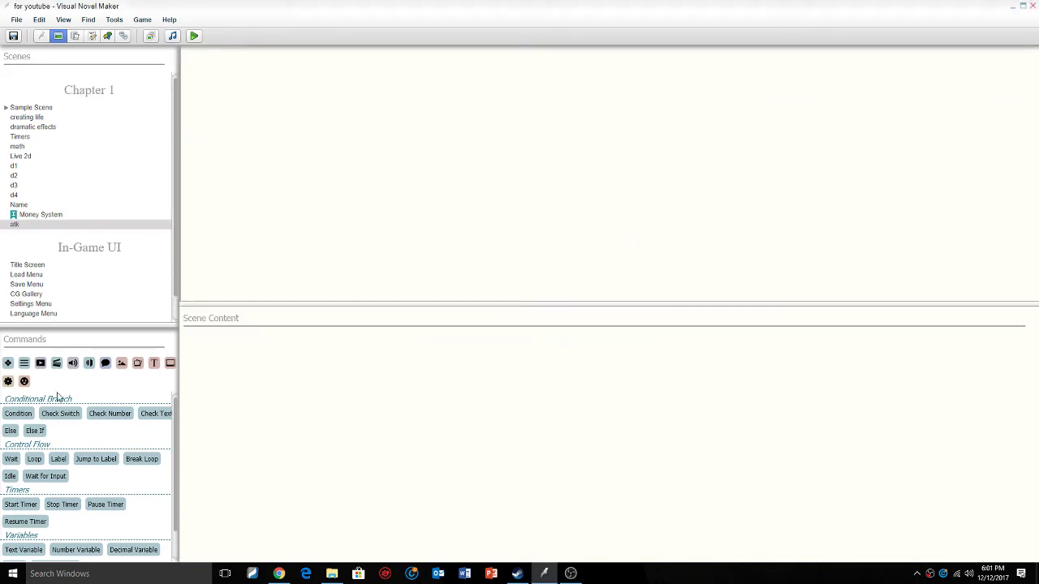
# - Add a Show Picture command to the atk scene's content
pyautogui.write('J')
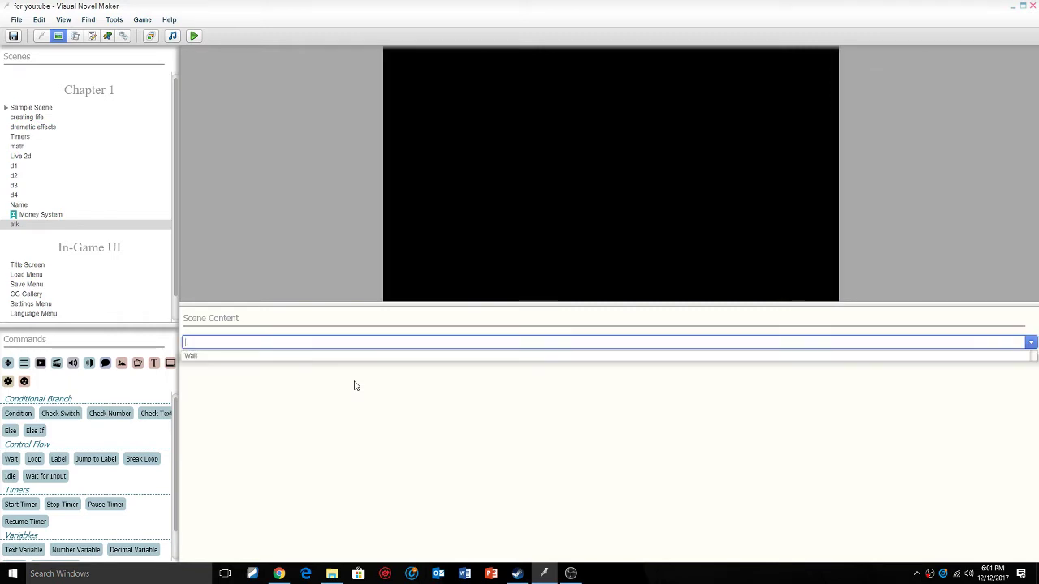
pyautogui.write('oin')
pyautogui.press('Down')
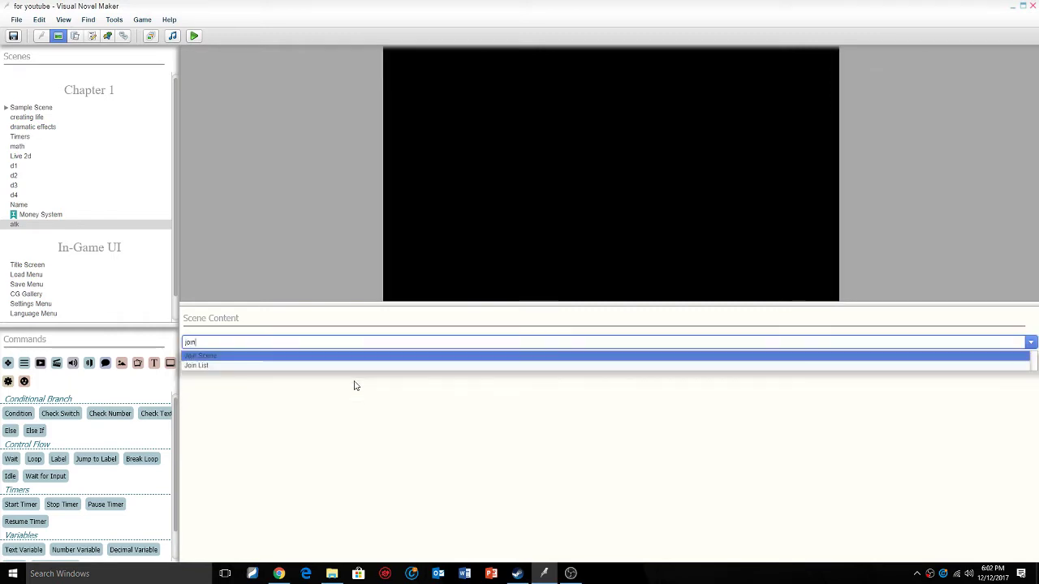
pyautogui.press('BackSpace')
pyautogui.press('BackSpace')
pyautogui.press('BackSpace')
pyautogui.press('BackSpace')
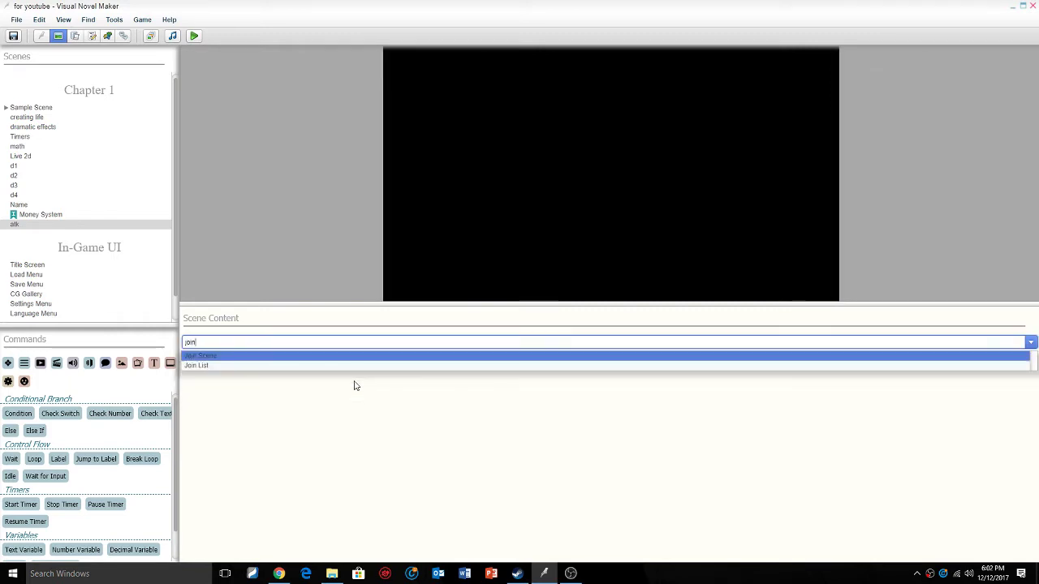
pyautogui.write('show')
pyautogui.press('Down')
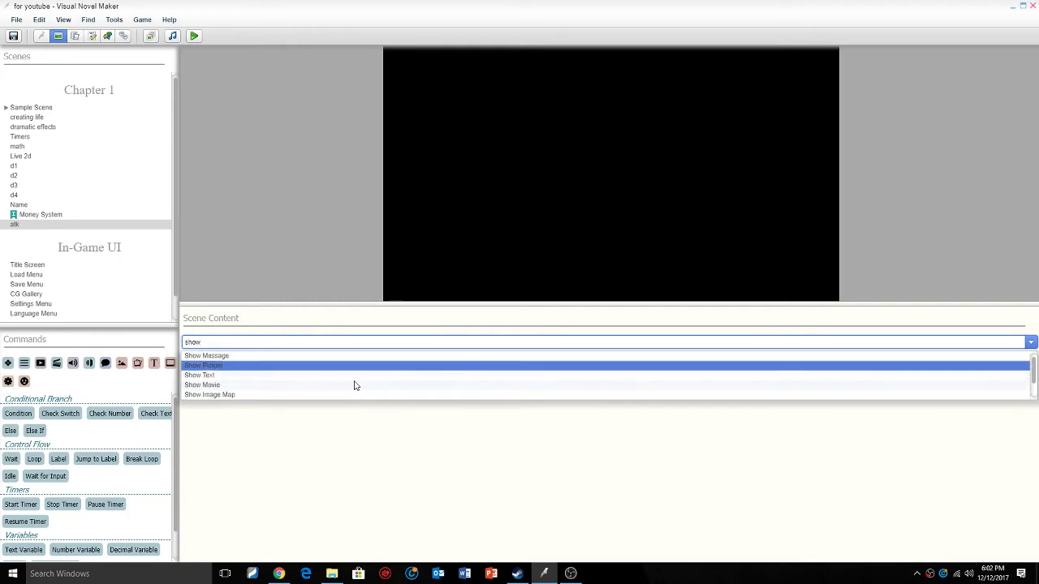
pyautogui.press('Return')
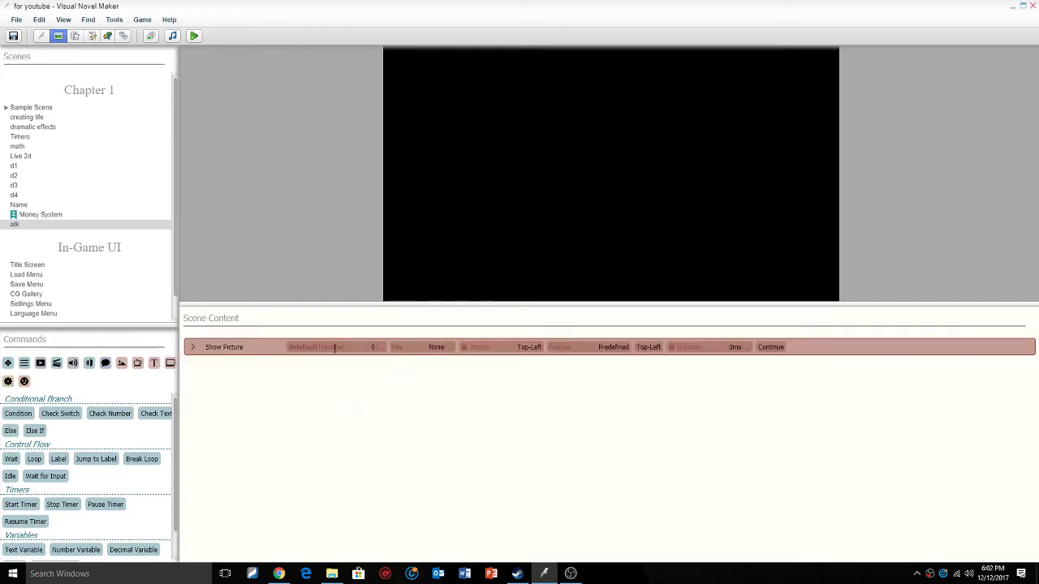
# - Set the Show Picture graphic to the etwS03A skeleton sprite
pyautogui.click(432, 347)
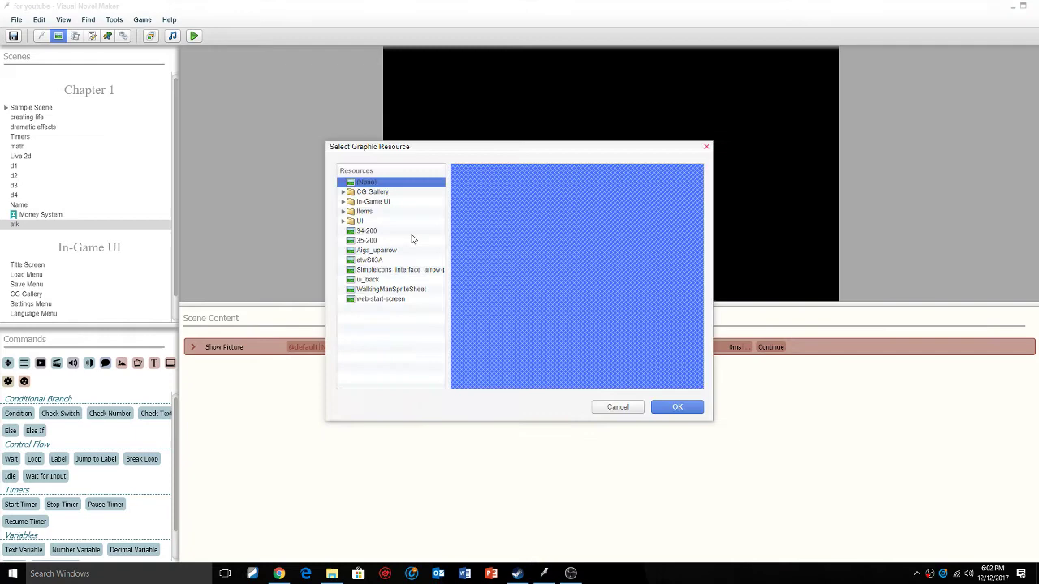
pyautogui.click(377, 259)
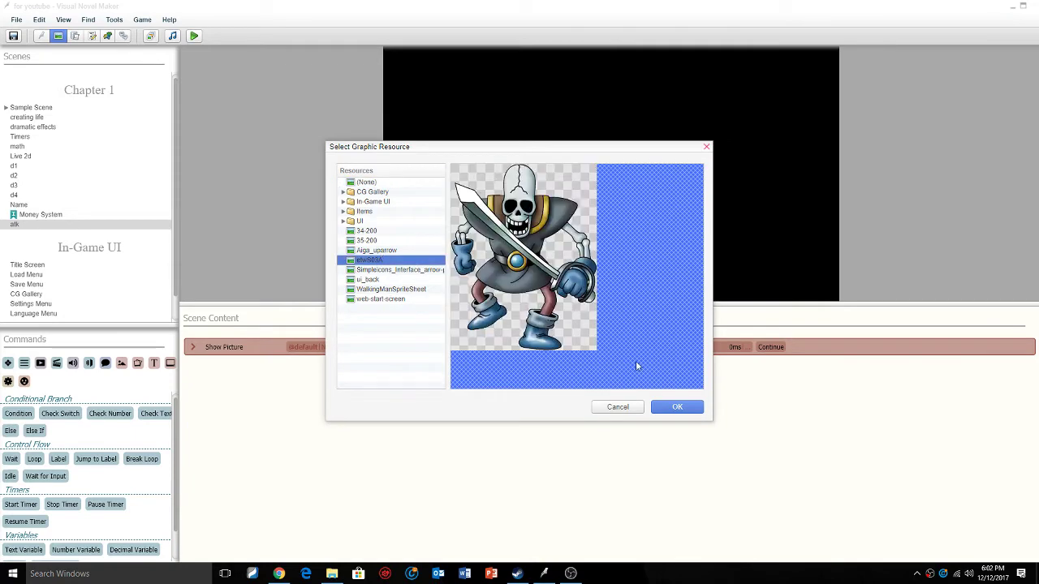
pyautogui.click(680, 407)
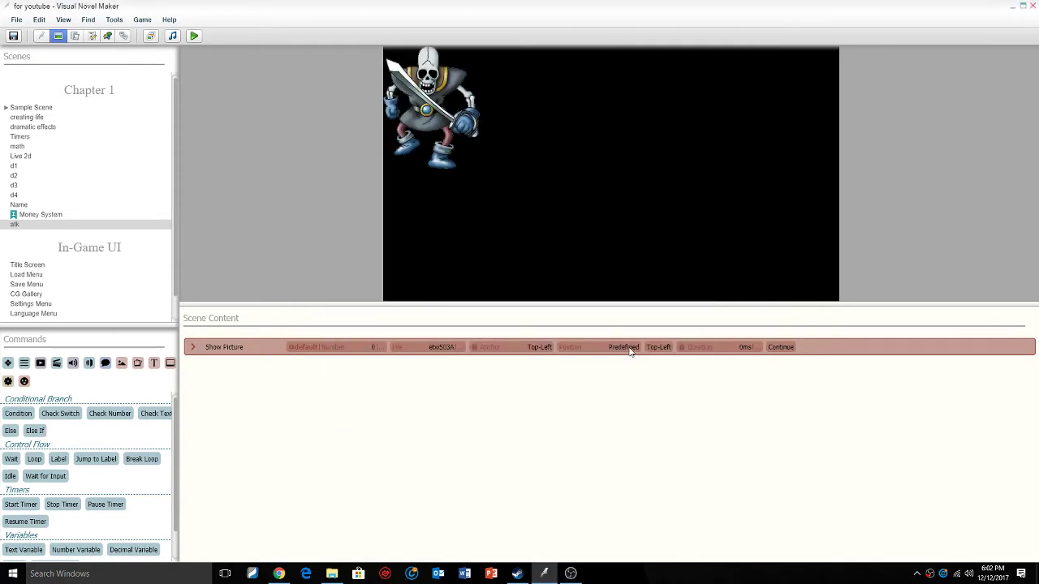
# - Place the skeleton picture at Direct position 500, 110
pyautogui.click(627, 347)
pyautogui.click(628, 344)
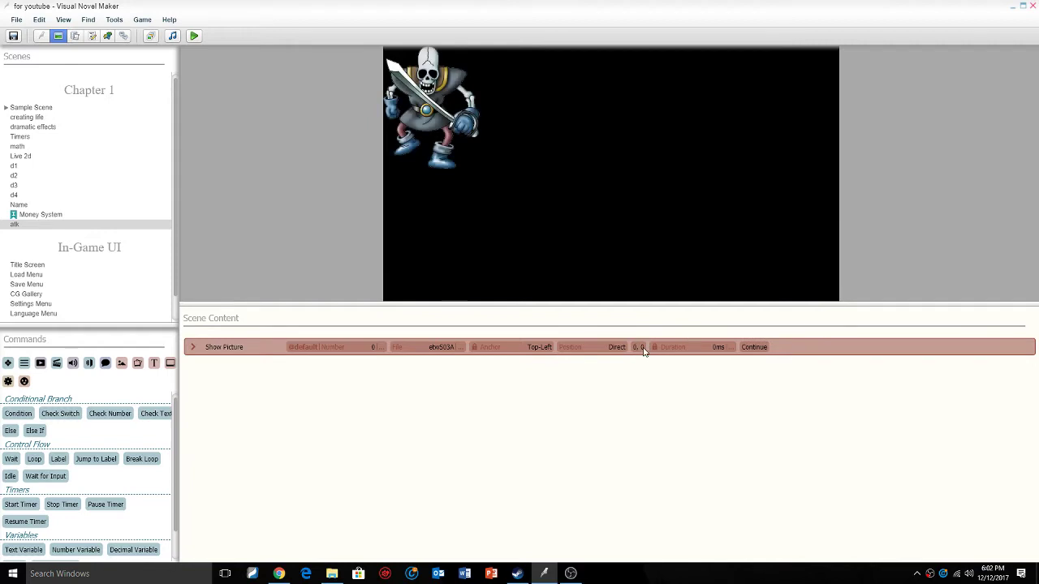
pyautogui.click(643, 348)
pyautogui.moveTo(448, 165); pyautogui.dragTo(611, 284)
pyautogui.click(829, 498)
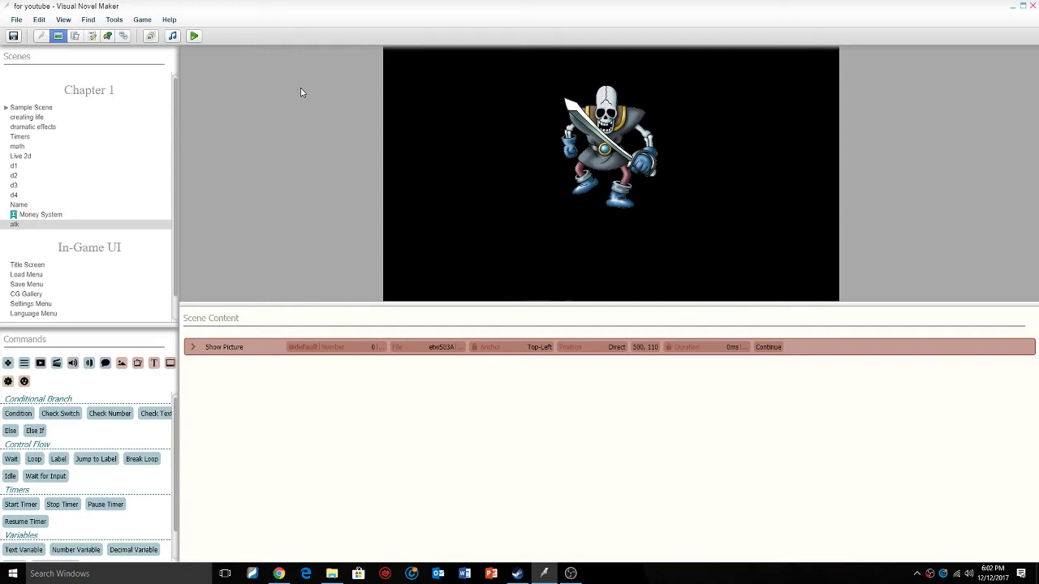
# - Create a new common event named 'Atack Dmg' in the database
pyautogui.click(75, 36)
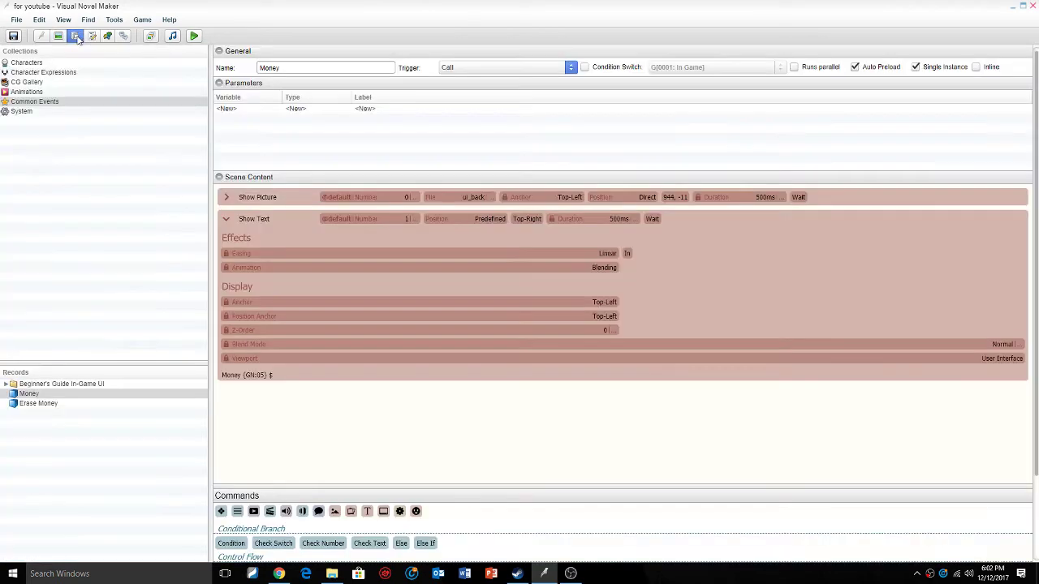
pyautogui.click(42, 102)
pyautogui.click(68, 417)
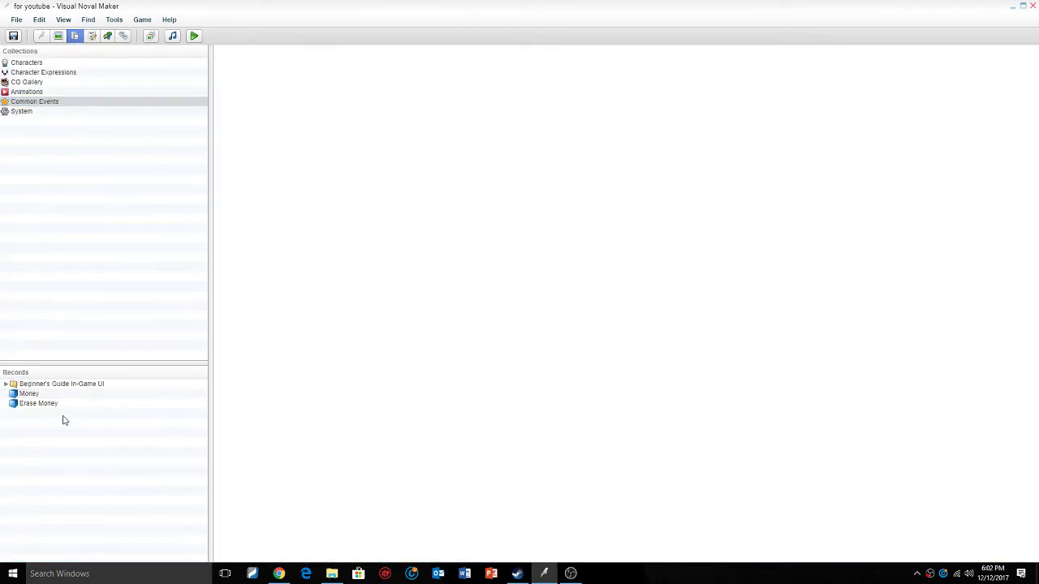
pyautogui.rightClick(63, 419)
pyautogui.click(98, 408)
pyautogui.click(38, 413)
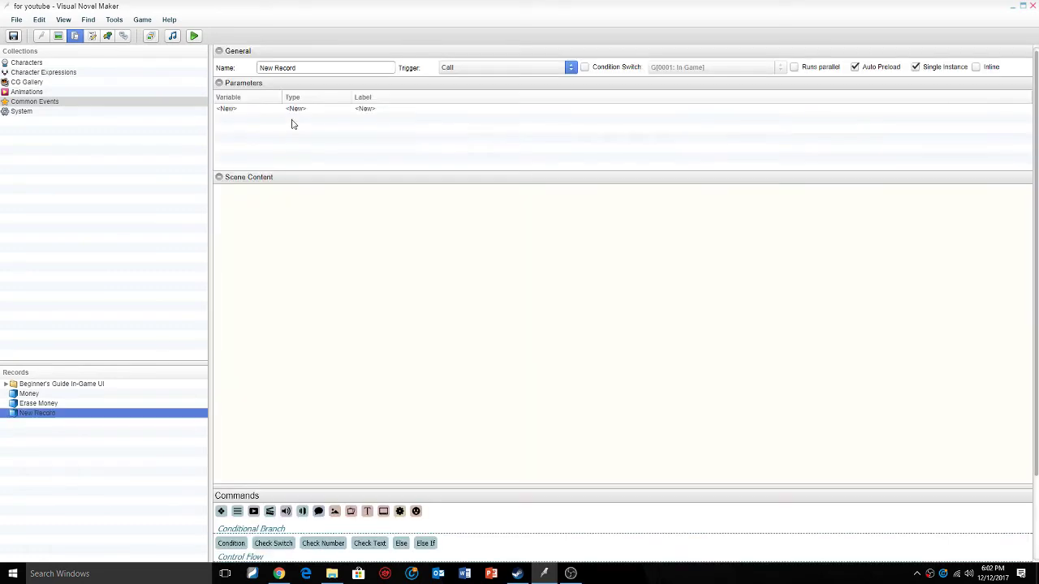
pyautogui.tripleClick(325, 66)
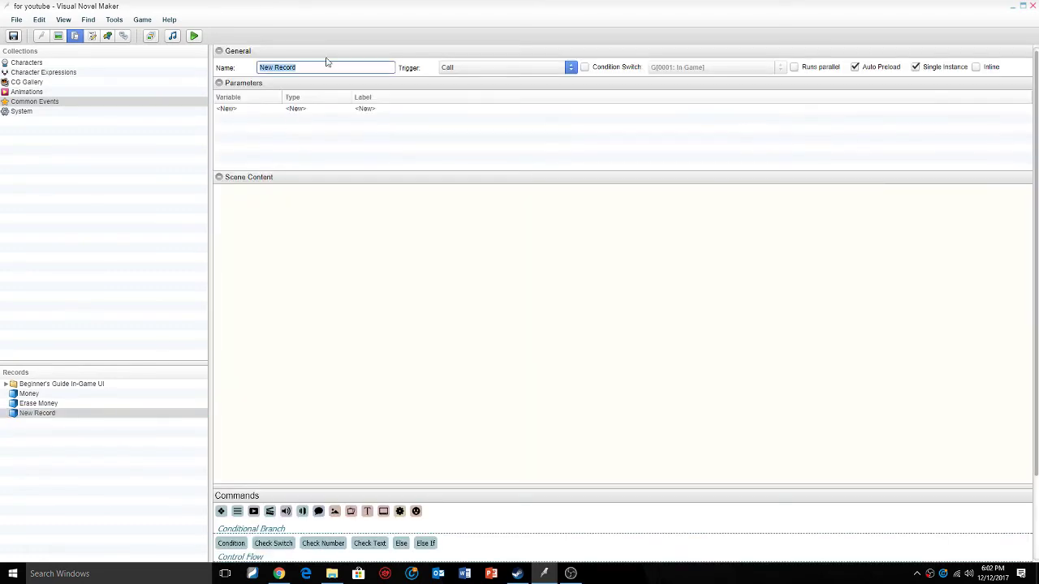
pyautogui.press('BackSpace')
pyautogui.write('Atack Dmg')
pyautogui.click(401, 273)
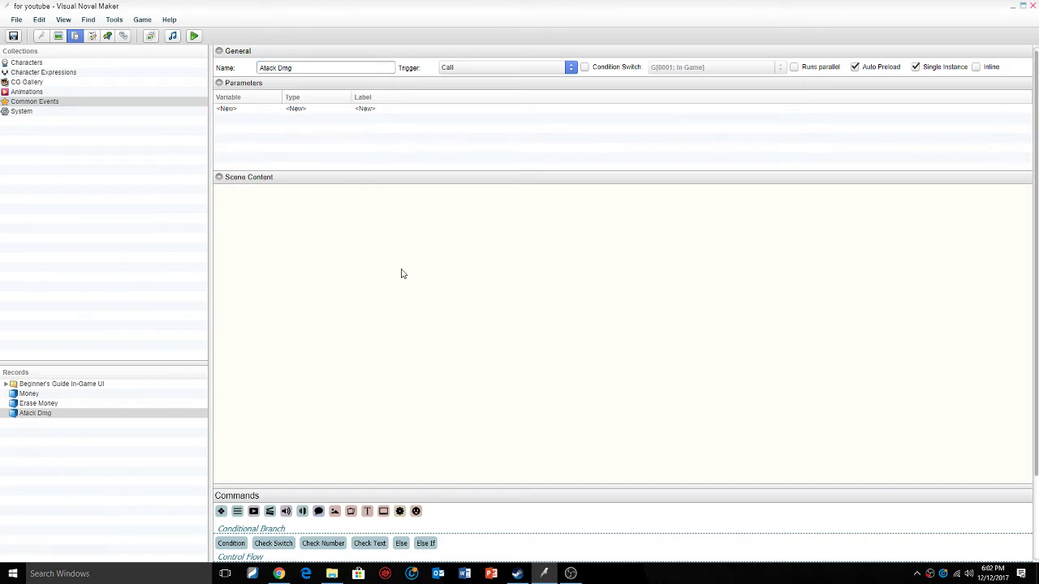
# - Add a Number Variable command targeting a new variable 0006 named DMG
pyautogui.write('numb')
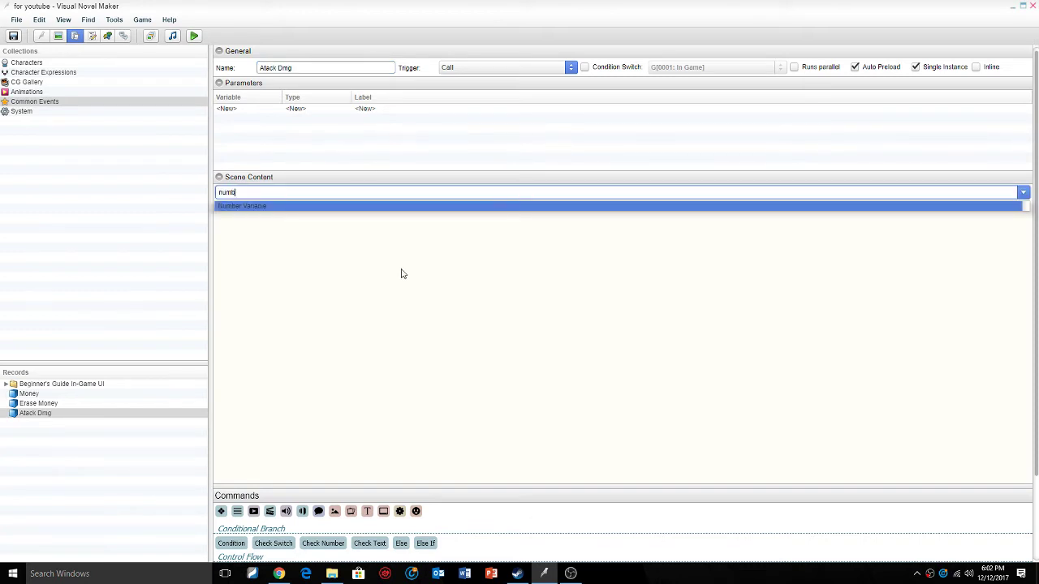
pyautogui.press('Return')
pyautogui.click(379, 201)
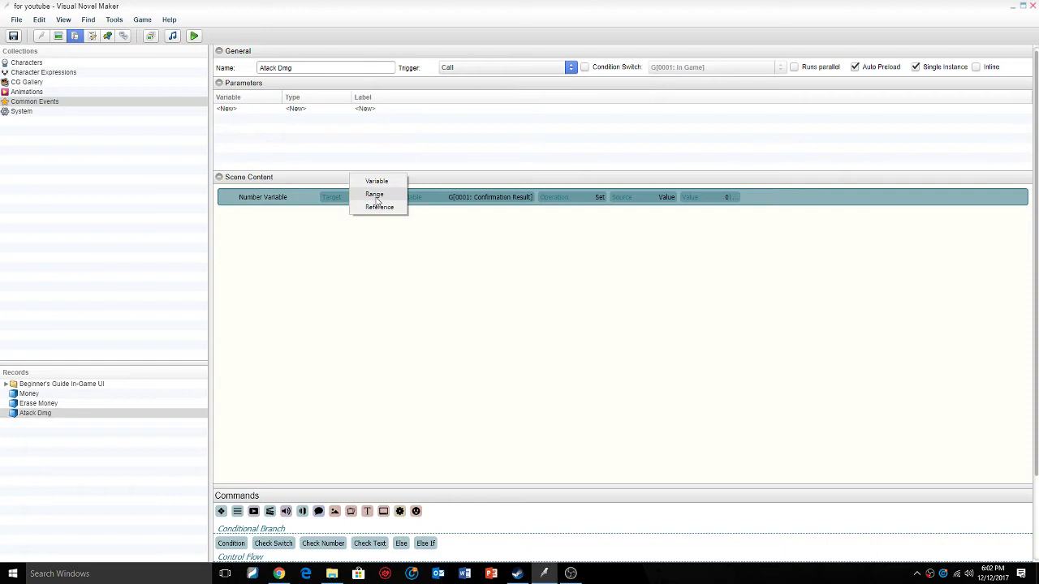
pyautogui.click(523, 200)
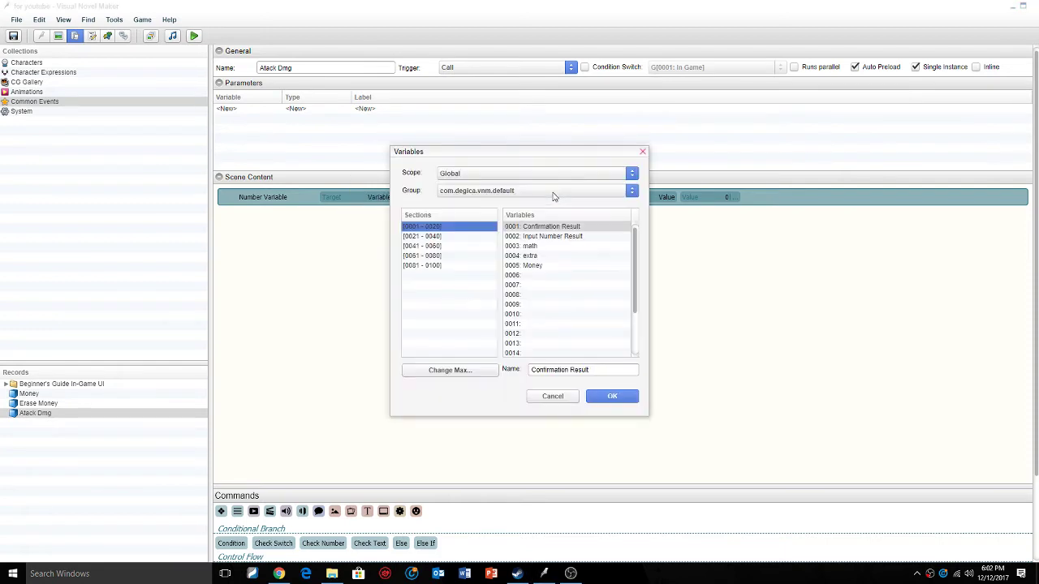
pyautogui.click(542, 276)
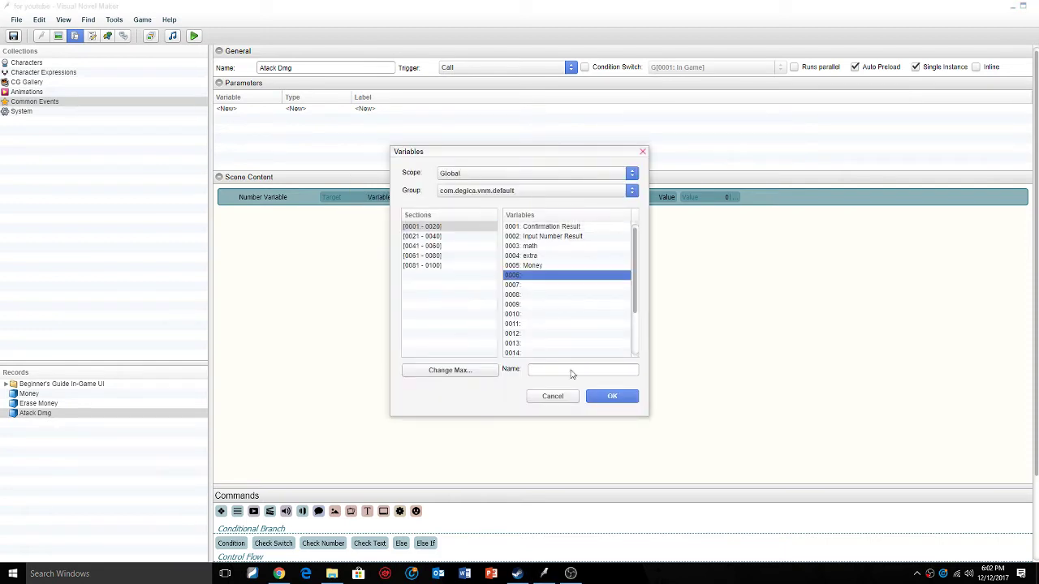
pyautogui.click(572, 372)
pyautogui.write('DMG')
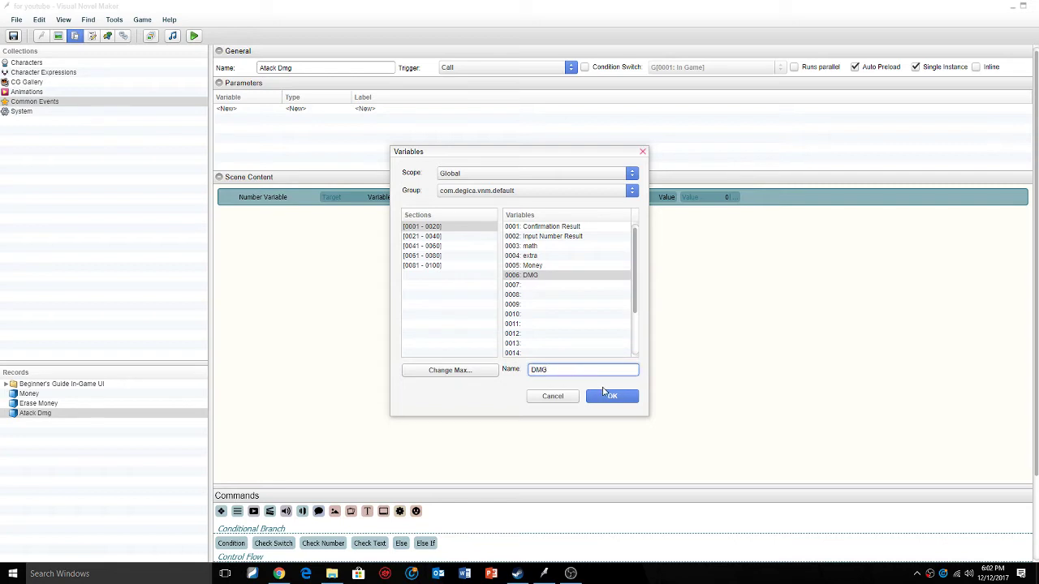
pyautogui.click(611, 396)
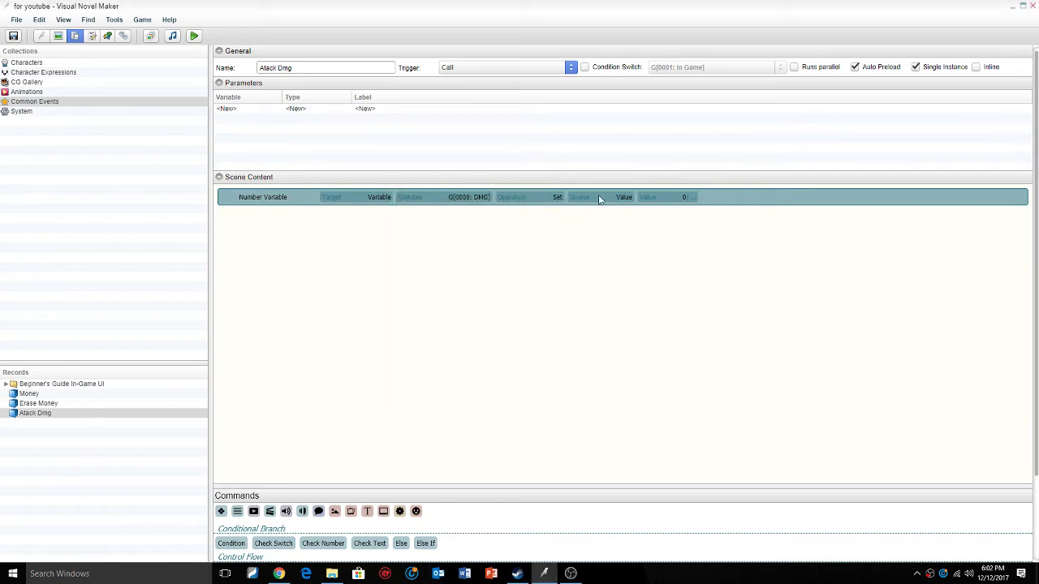
# - Set the variable's source to Random, ranging from 0 to 100
pyautogui.click(610, 206)
pyautogui.click(615, 197)
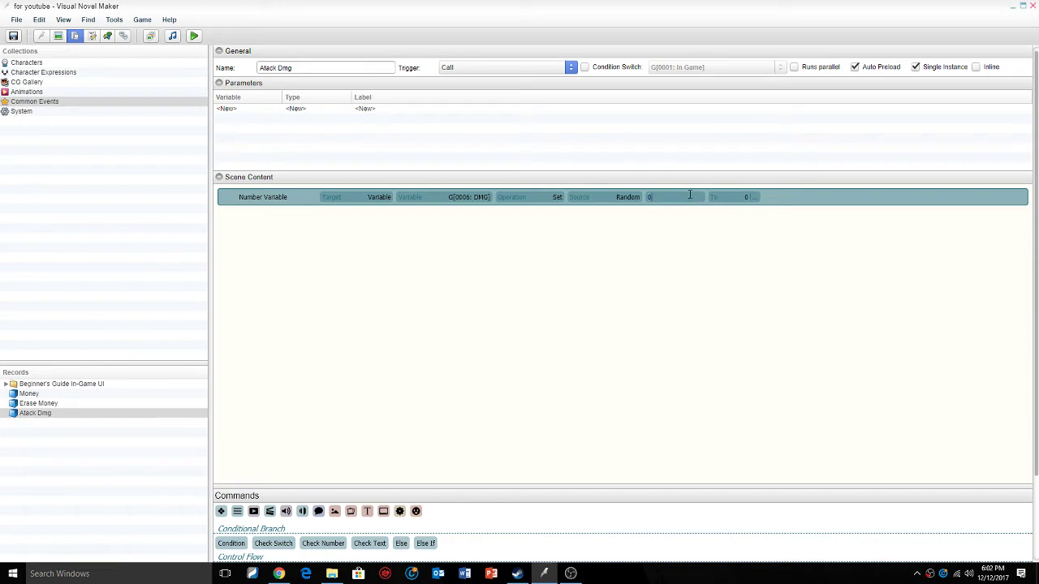
pyautogui.click(733, 196)
pyautogui.write('100')
pyautogui.press('Return')
# - Save the project and open the atk scene in the scene editor
pyautogui.click(13, 37)
pyautogui.click(58, 36)
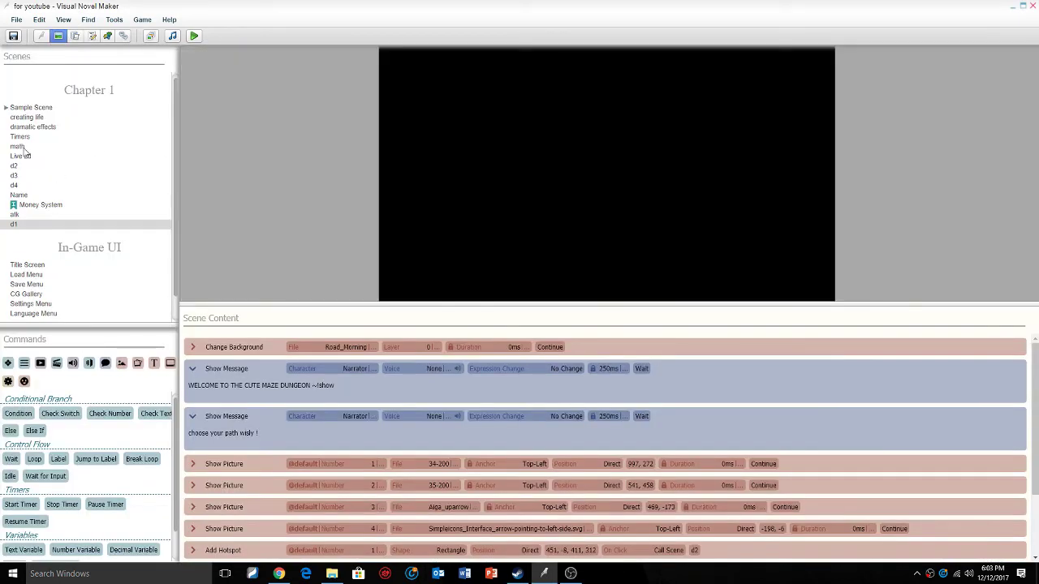
pyautogui.click(24, 216)
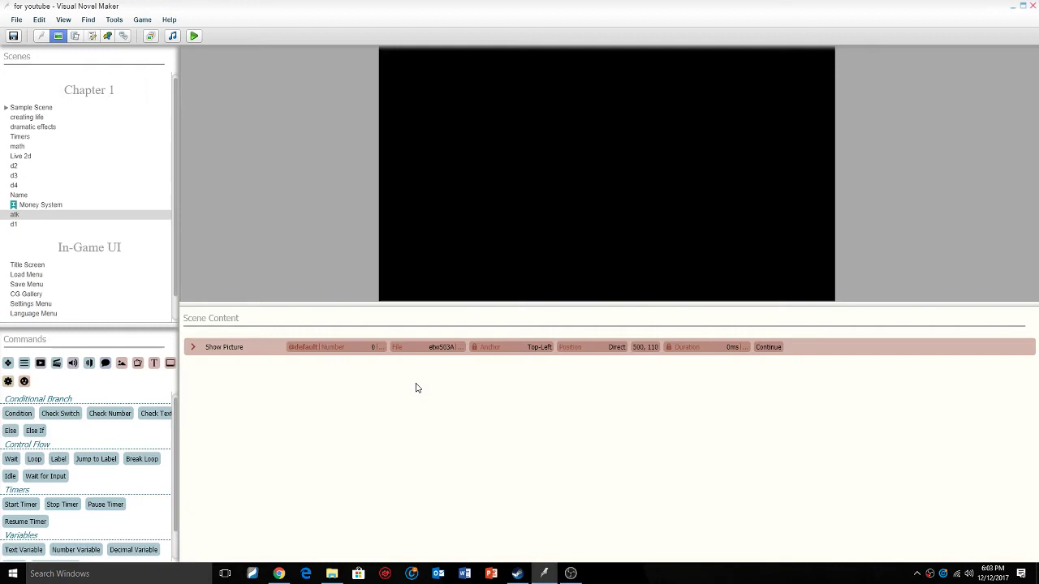
# - Add a Call Common Event command that calls Atack Dmg
pyautogui.write('call')
pyautogui.press('Return')
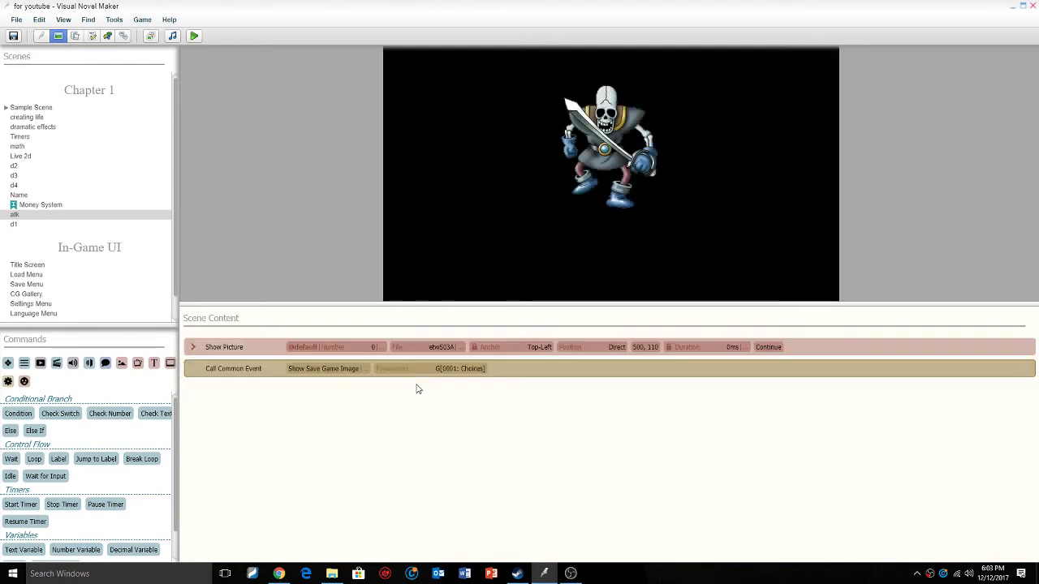
pyautogui.click(338, 370)
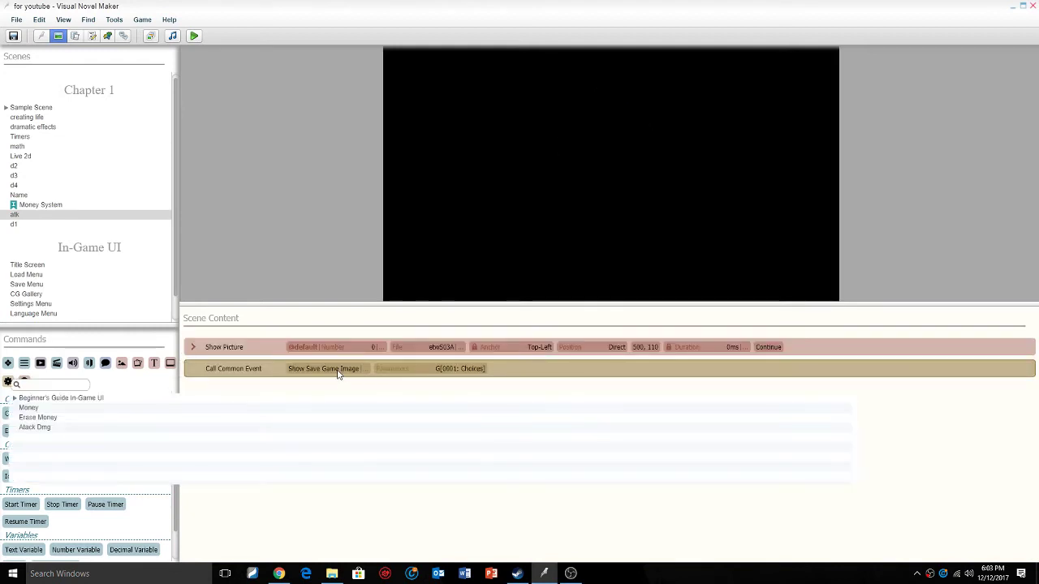
pyautogui.click(57, 430)
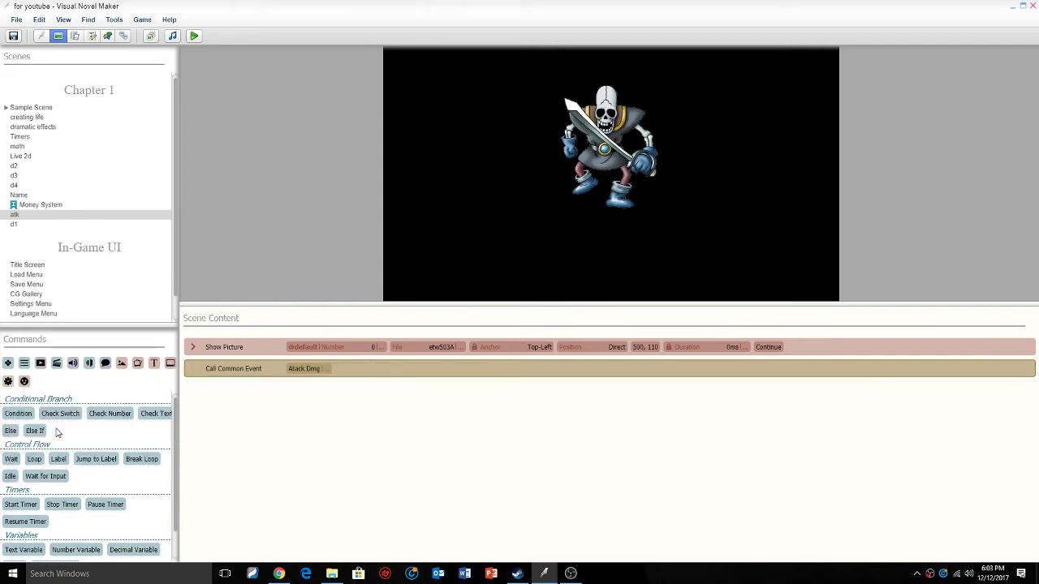
# - Add a narrator Show Message after the call and begin typing 'Your Atack Did'
pyautogui.doubleClick(336, 401)
pyautogui.click(233, 357)
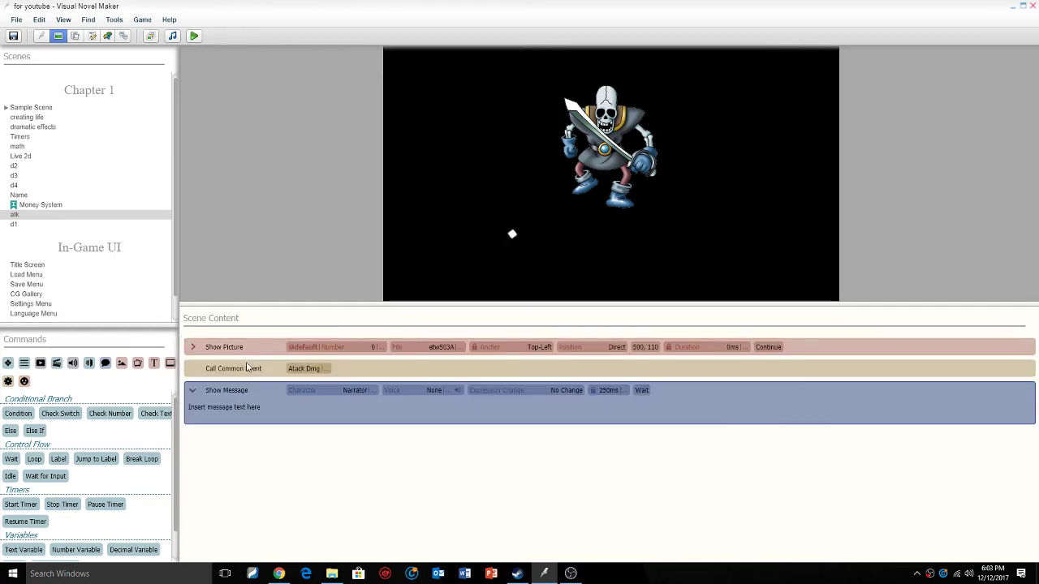
pyautogui.click(276, 412)
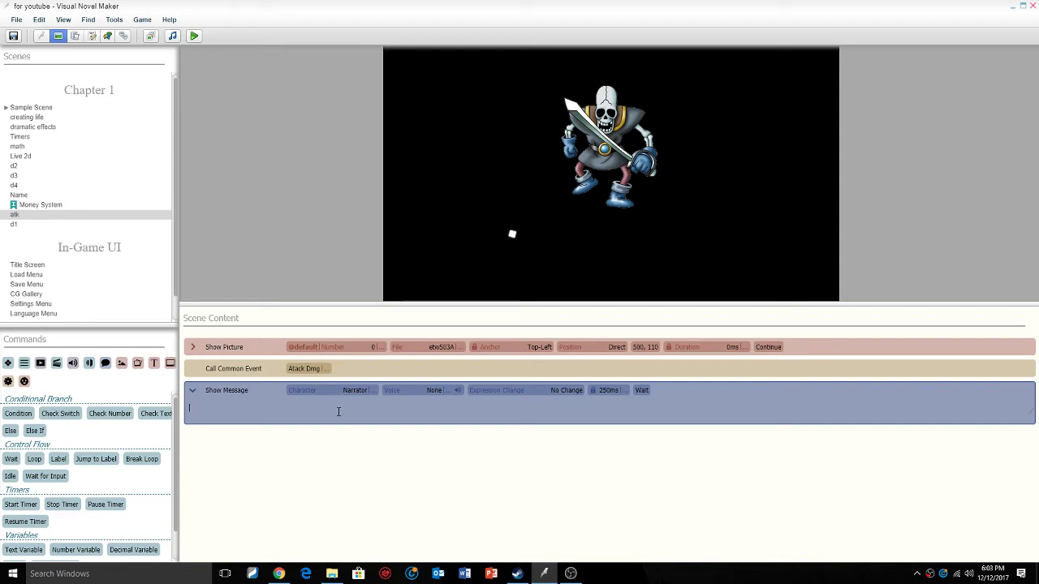
pyautogui.write('Your A')
pyautogui.write('ttack ')
pyautogui.write('C')
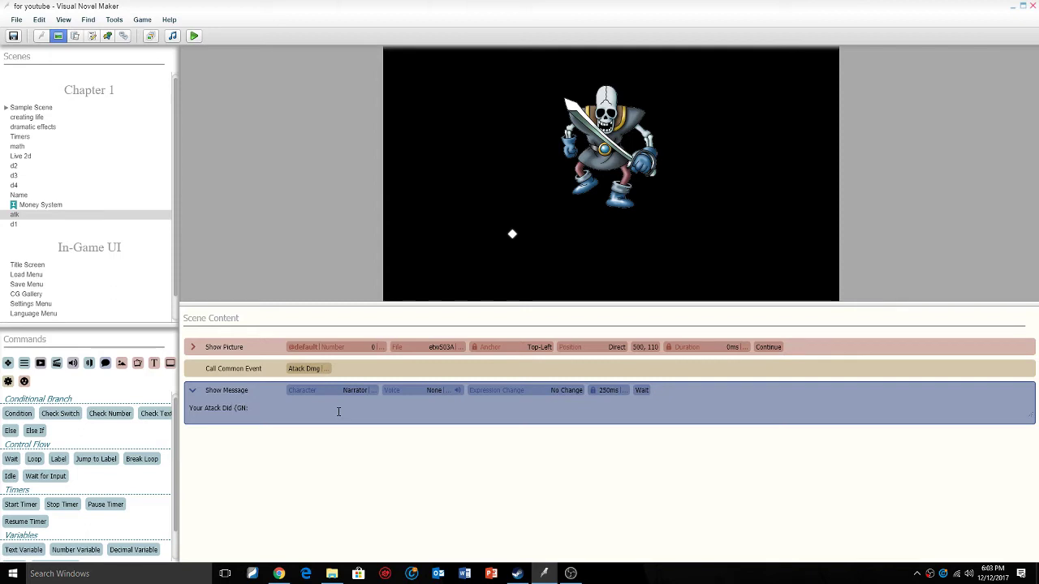
pyautogui.click(75, 37)
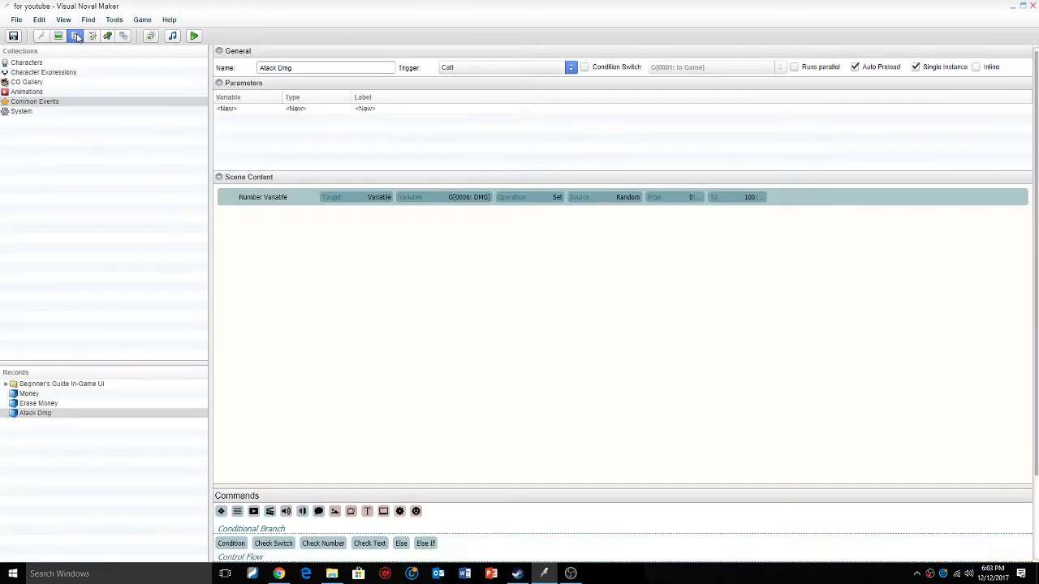
pyautogui.click(469, 197)
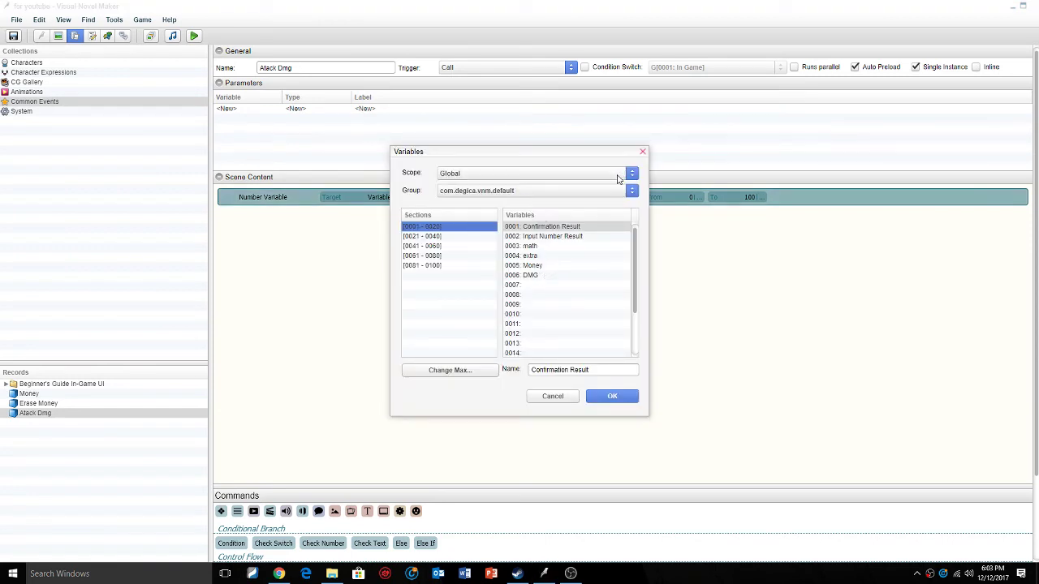
pyautogui.click(642, 152)
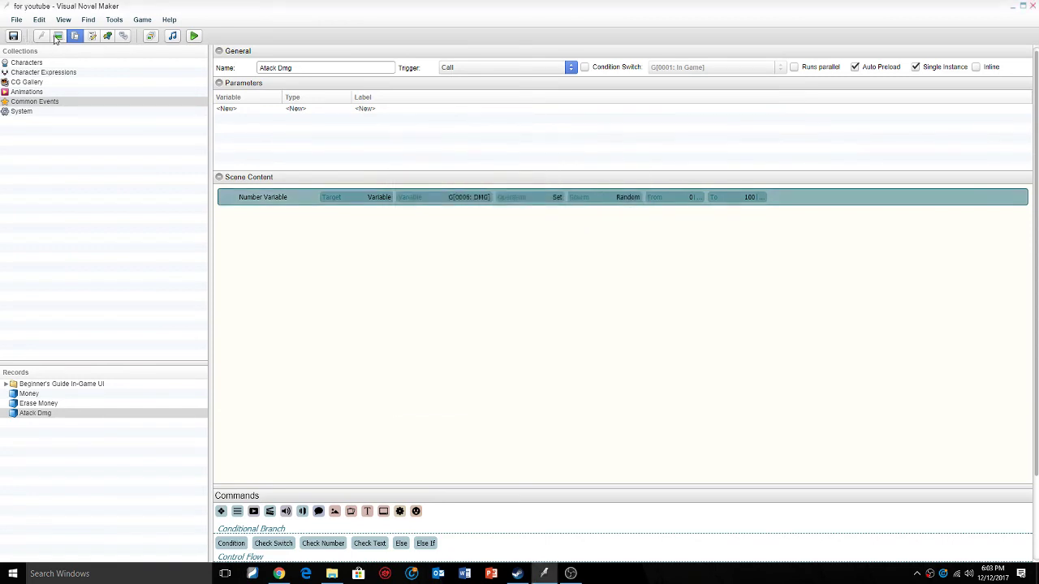
pyautogui.click(59, 37)
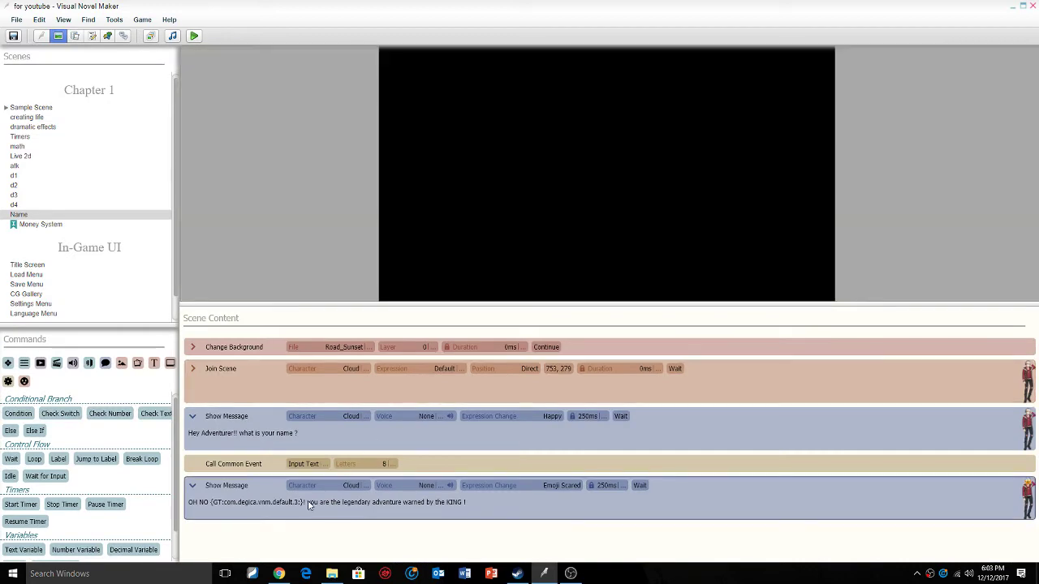
pyautogui.click(267, 498)
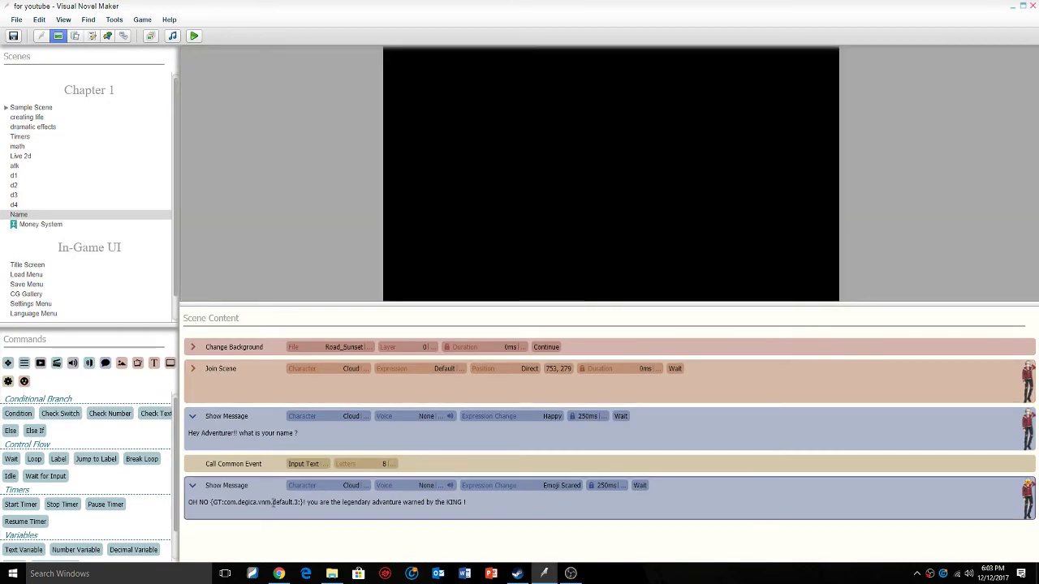
pyautogui.click(28, 166)
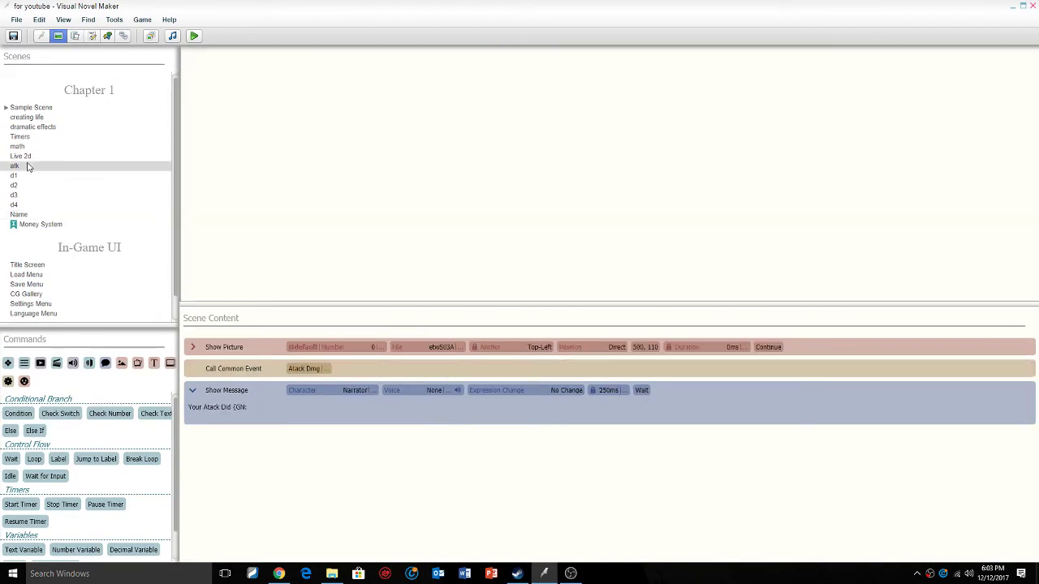
# - Insert the {GN:06} damage placeholder into the message text
pyautogui.click(263, 408)
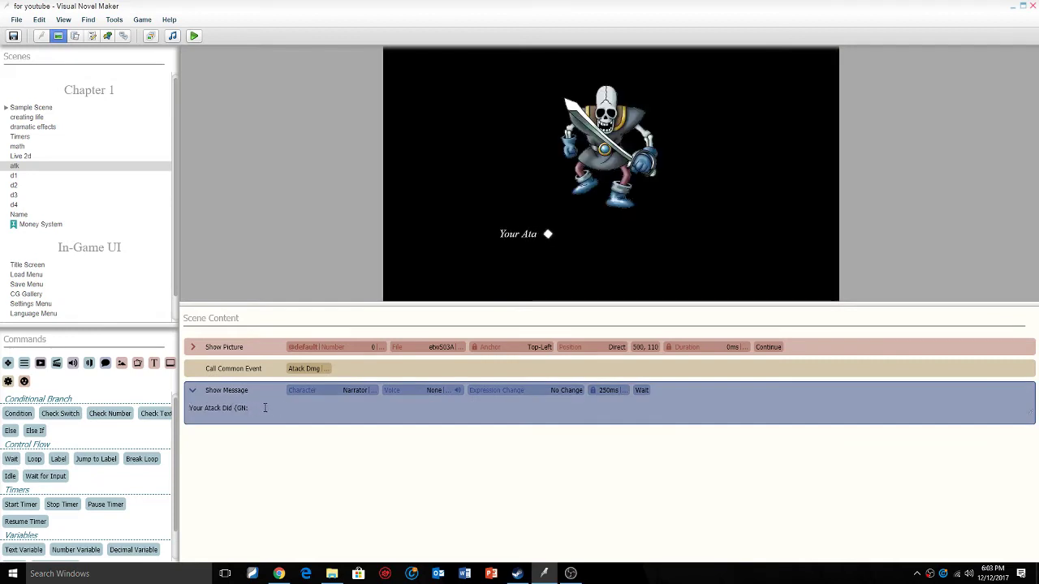
pyautogui.write('06')
pyautogui.click(282, 436)
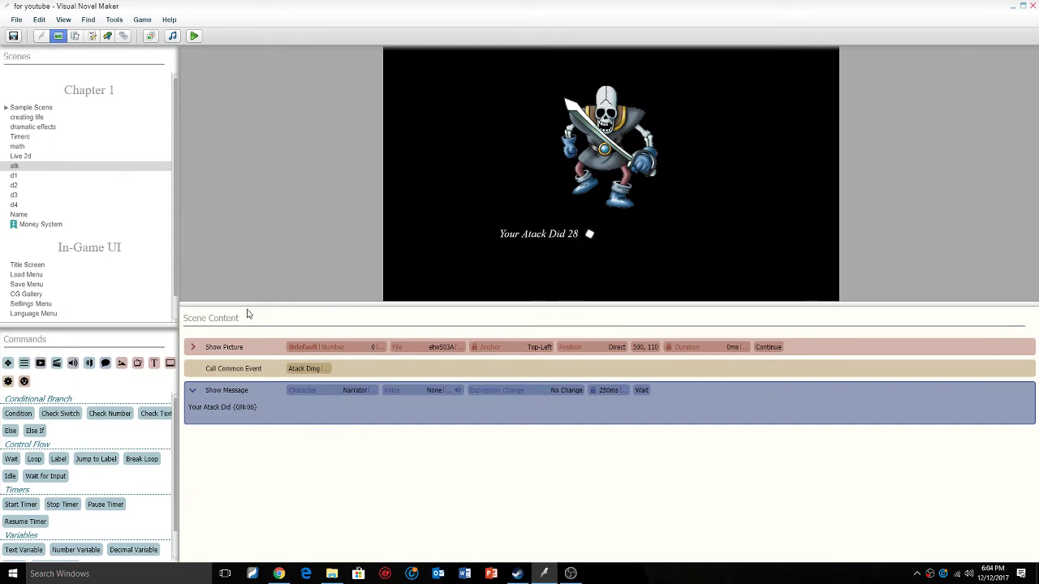
# - Append 'DMG !' to the message, save, and preview 'Your Atack Did 54 DMG !'
pyautogui.click(281, 410)
pyautogui.click(306, 391)
pyautogui.write('DMG !')
pyautogui.click(13, 36)
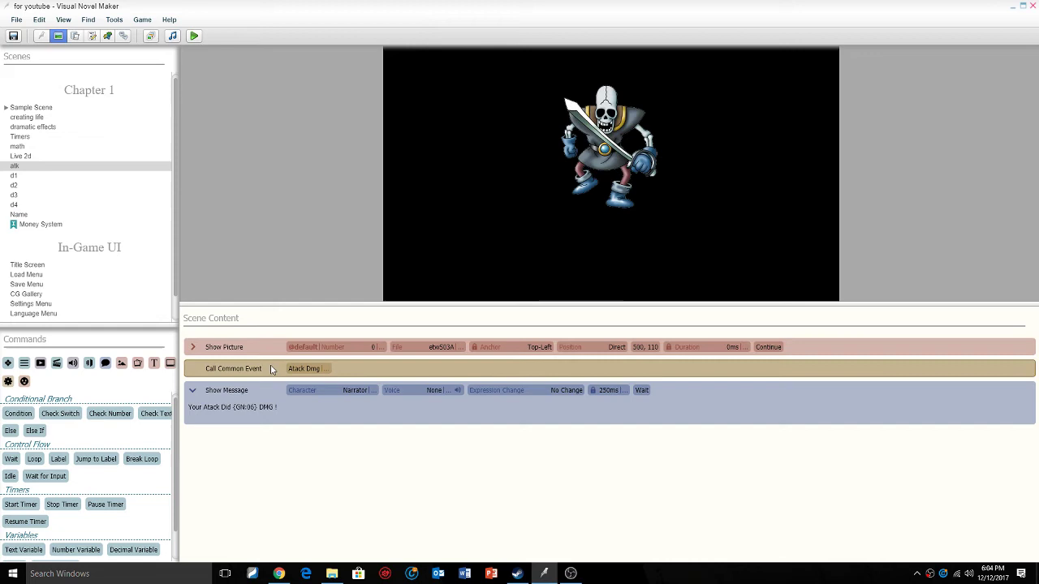
pyautogui.click(311, 418)
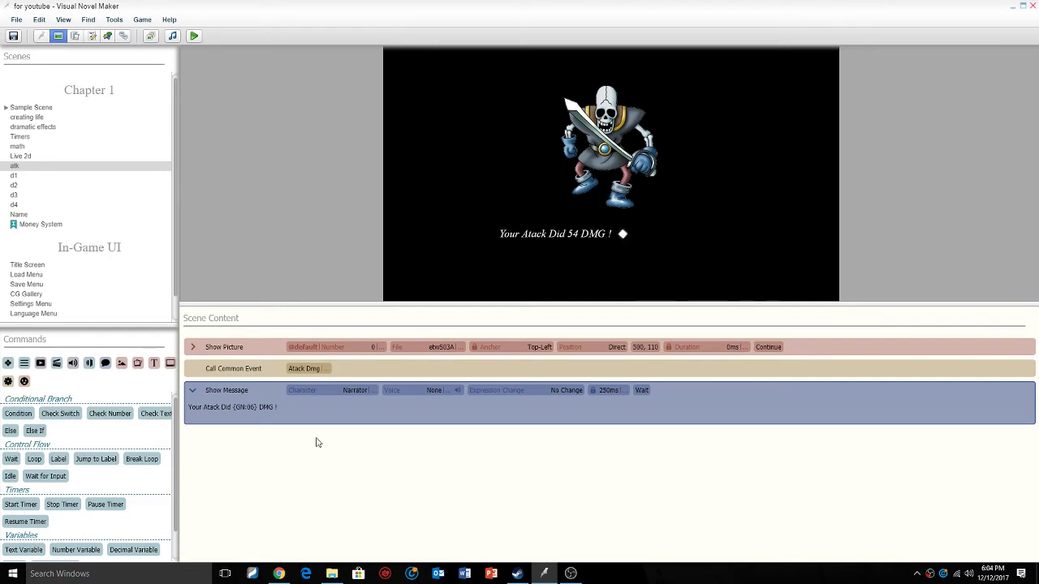
# - Insert a new Show Message and move it above the damage message
pyautogui.write('show')
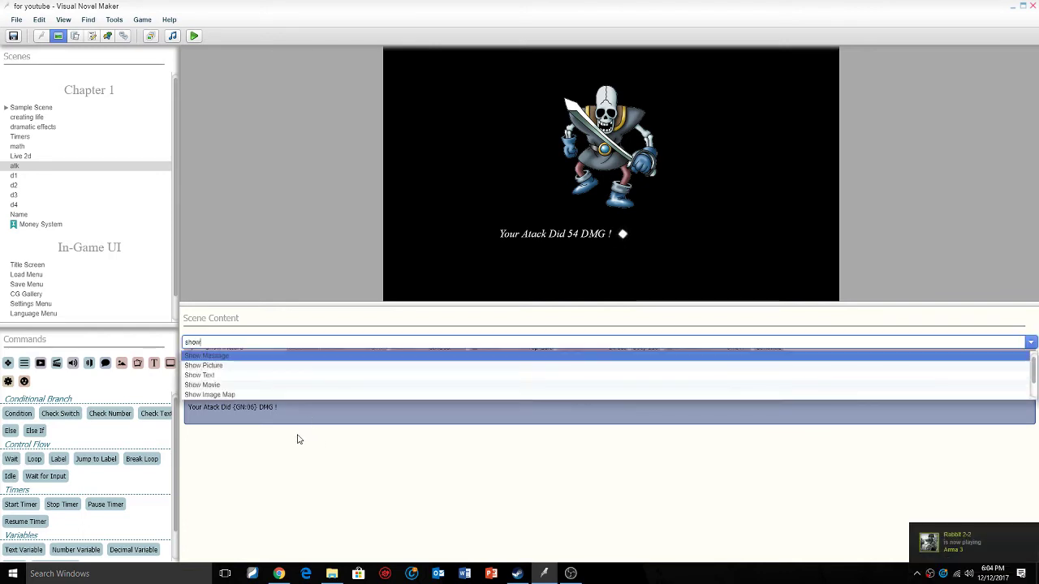
pyautogui.press('Return')
pyautogui.moveTo(270, 429); pyautogui.dragTo(260, 393)
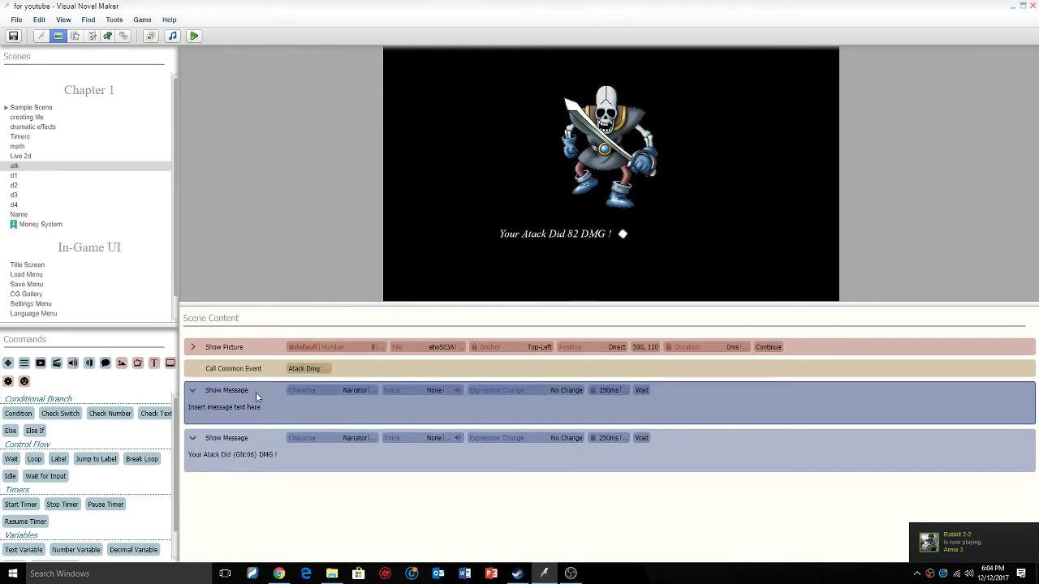
# - Write the prompt 'A Wild Skelleton Appeared, Would You Like To Attack ?' and preview it
pyautogui.click(300, 413)
pyautogui.write('Yo')
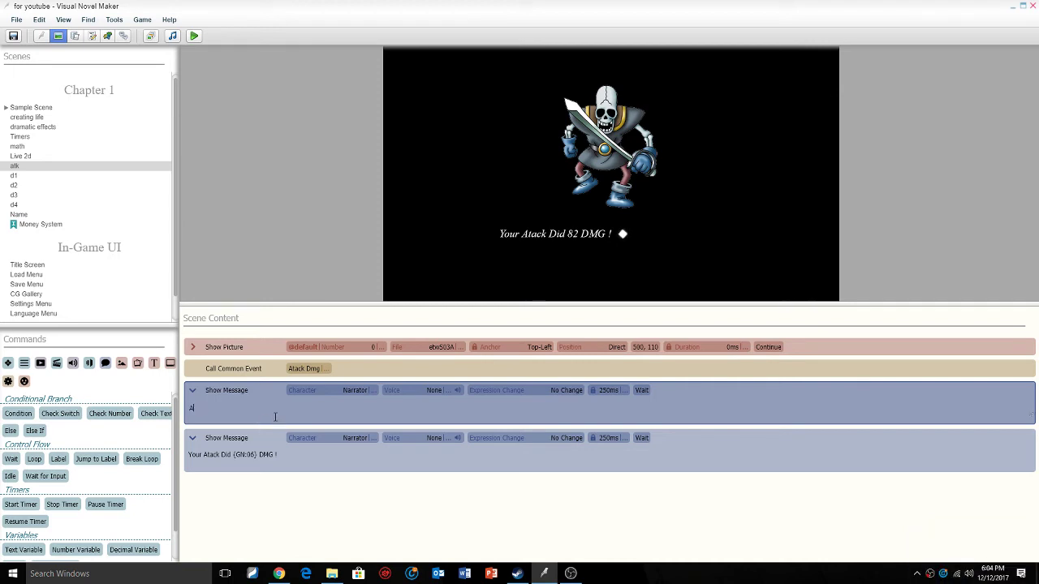
pyautogui.write(' WS')
pyautogui.write('d M')
pyautogui.write('eton Appeared, Would You Like To At')
pyautogui.write('tack ?')
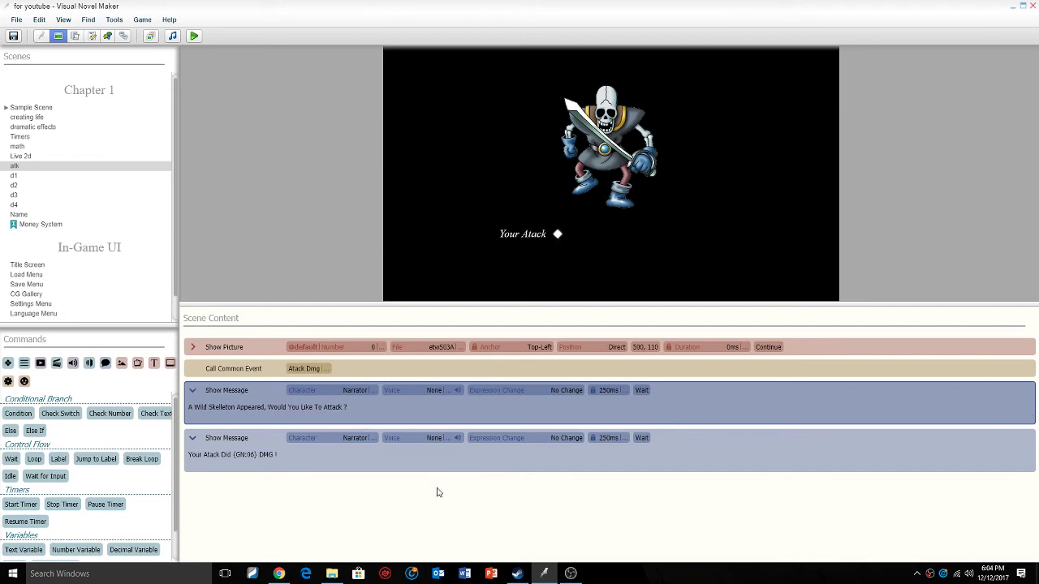
pyautogui.click(366, 403)
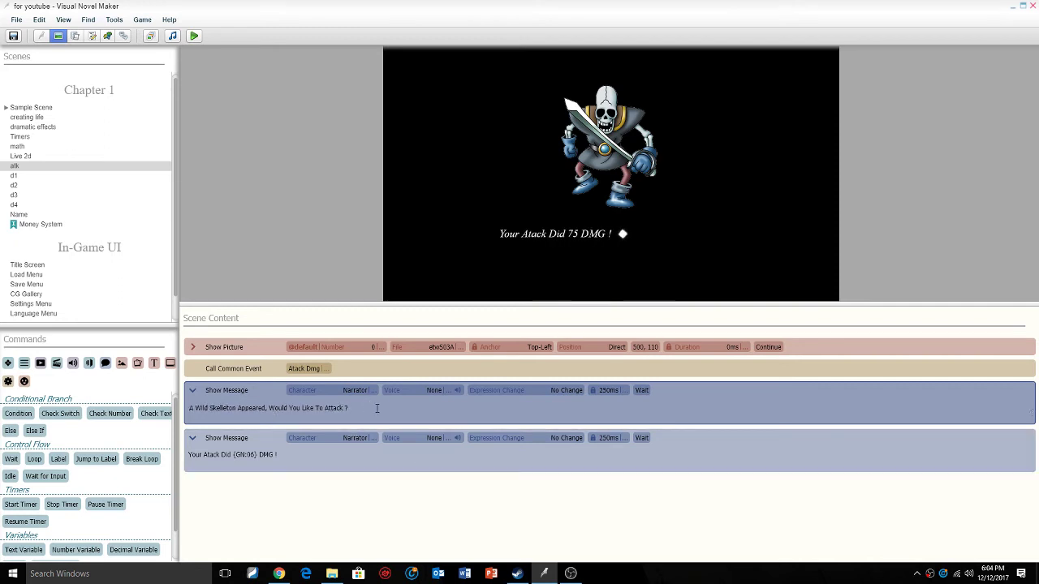
pyautogui.click(709, 396)
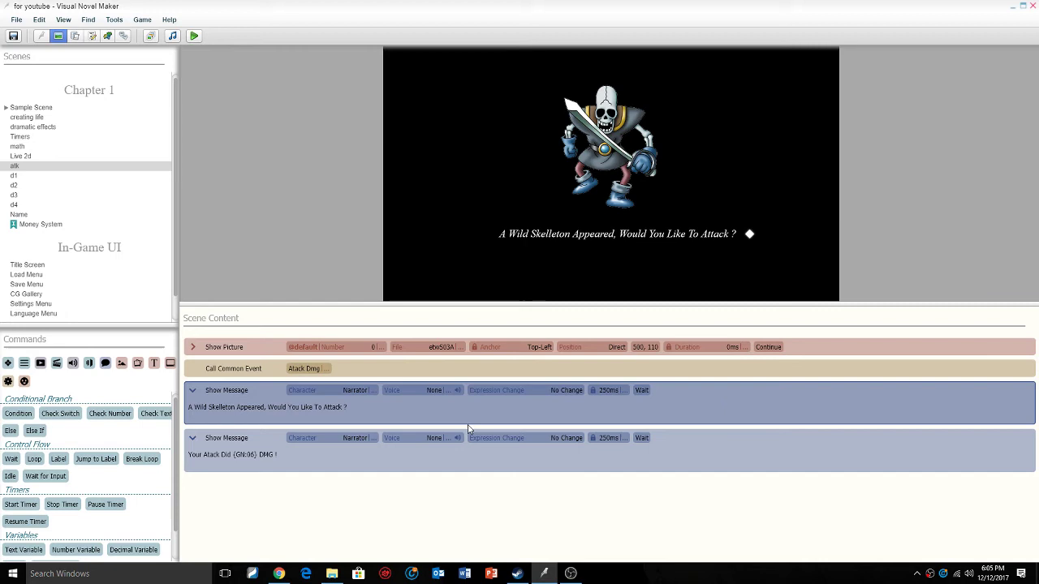
# - Add two Add Choice commands with the texts Yes and No
pyautogui.write('s')
pyautogui.press('BackSpace')
pyautogui.write('add')
pyautogui.press('Return')
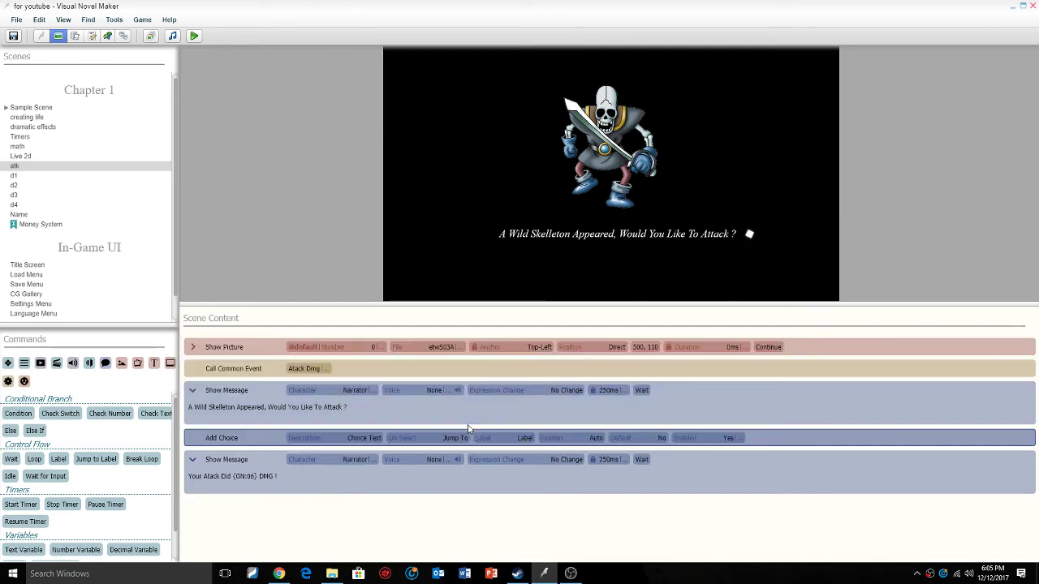
pyautogui.write('add')
pyautogui.press('Return')
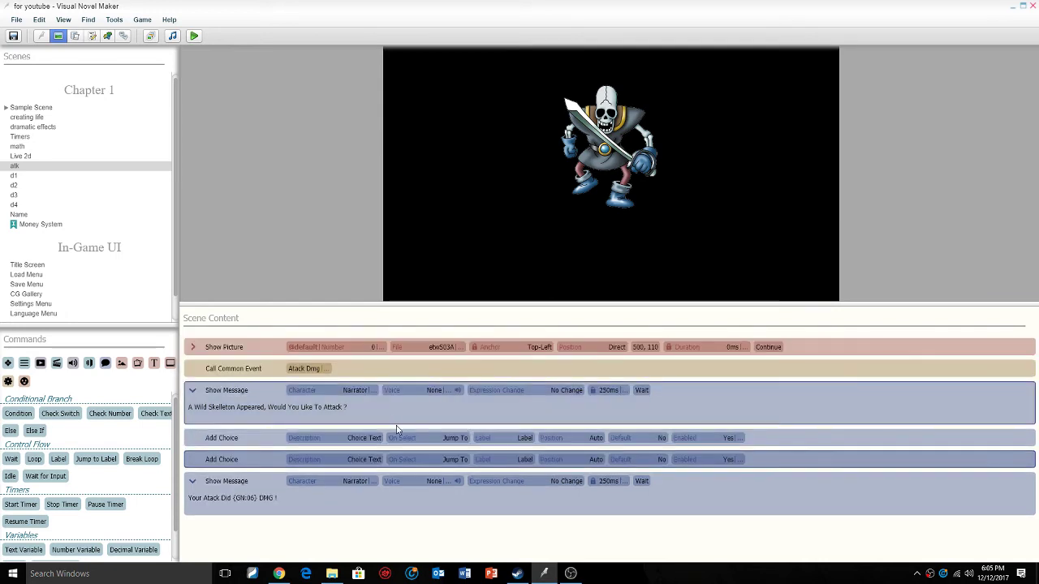
pyautogui.click(365, 439)
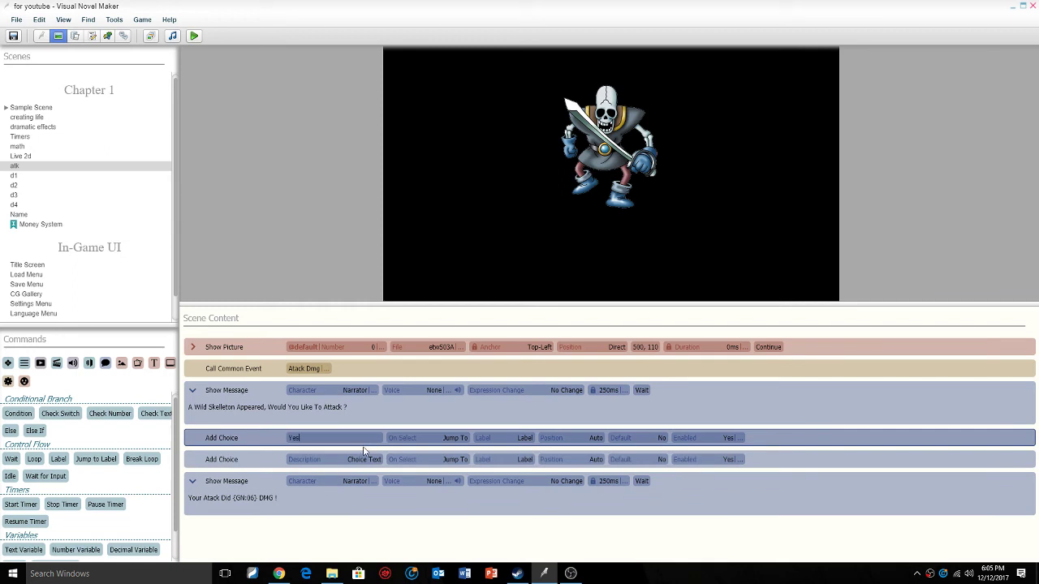
pyautogui.click(365, 460)
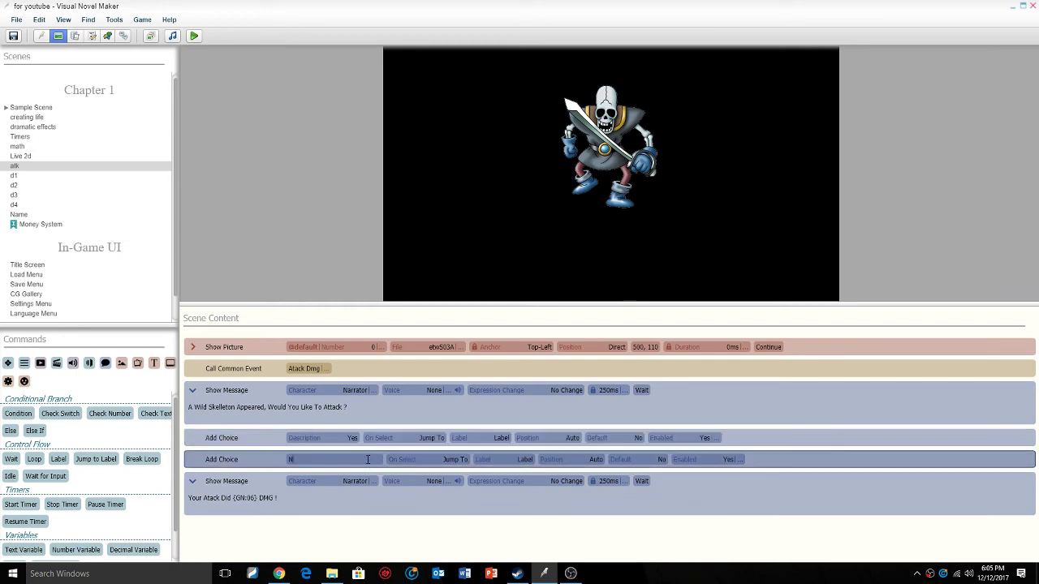
pyautogui.write('No')
pyautogui.press('Return')
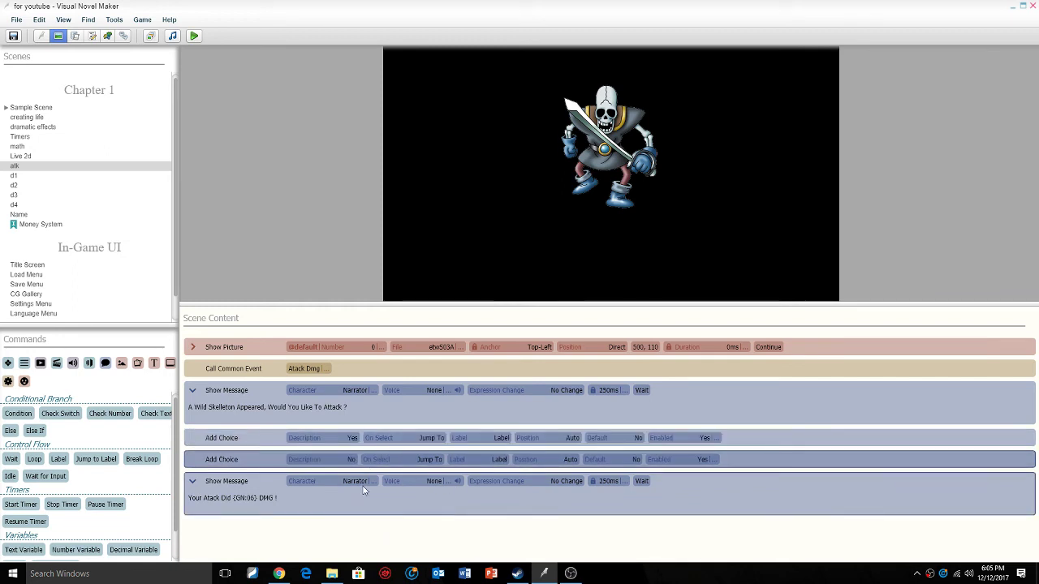
# - Delete a stray empty message and place a Show Choices command above the damage message
pyautogui.write('show')
pyautogui.press('Return')
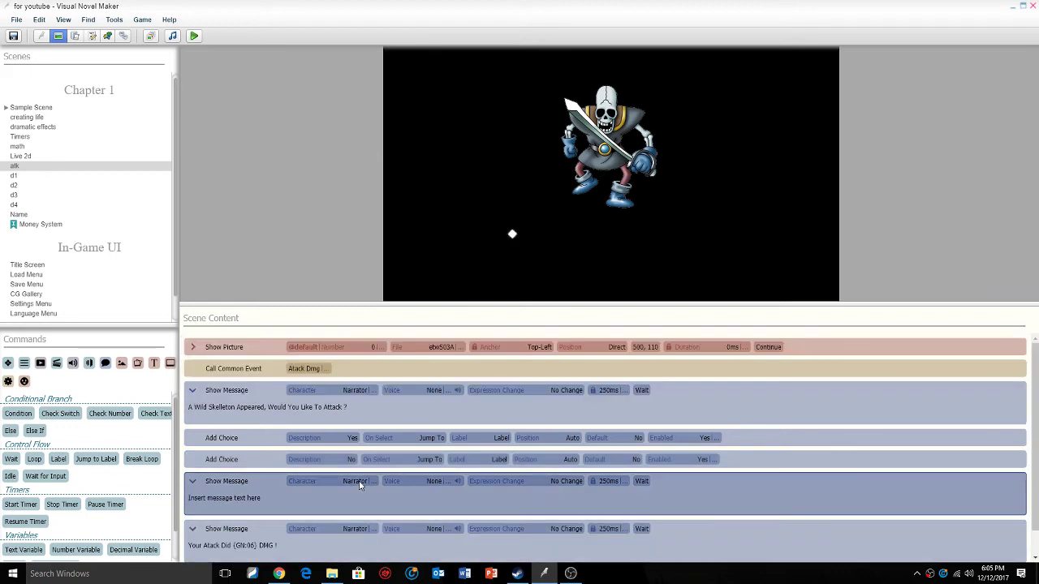
pyautogui.rightClick(212, 508)
pyautogui.click(265, 483)
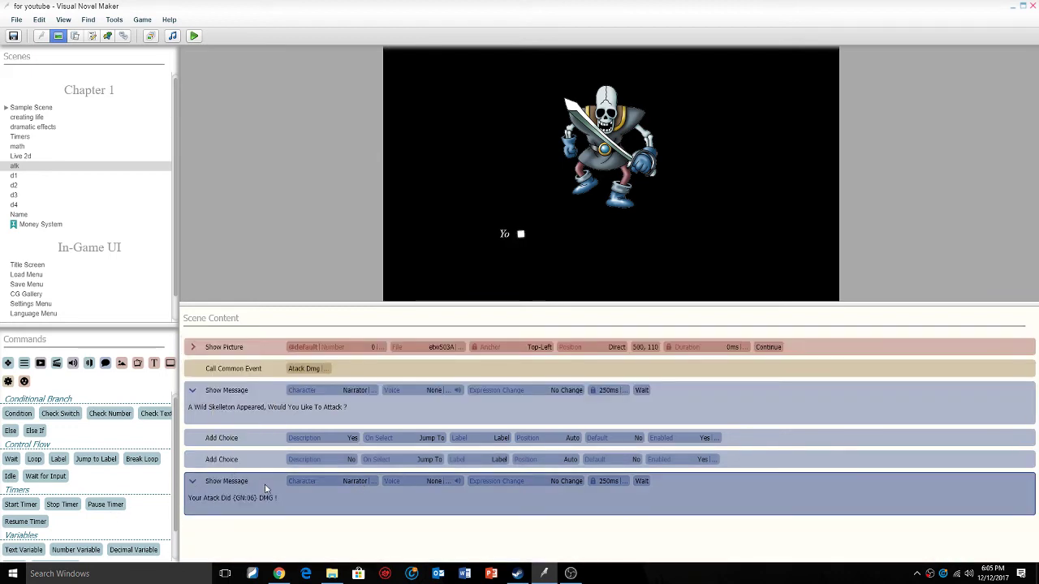
pyautogui.write('show')
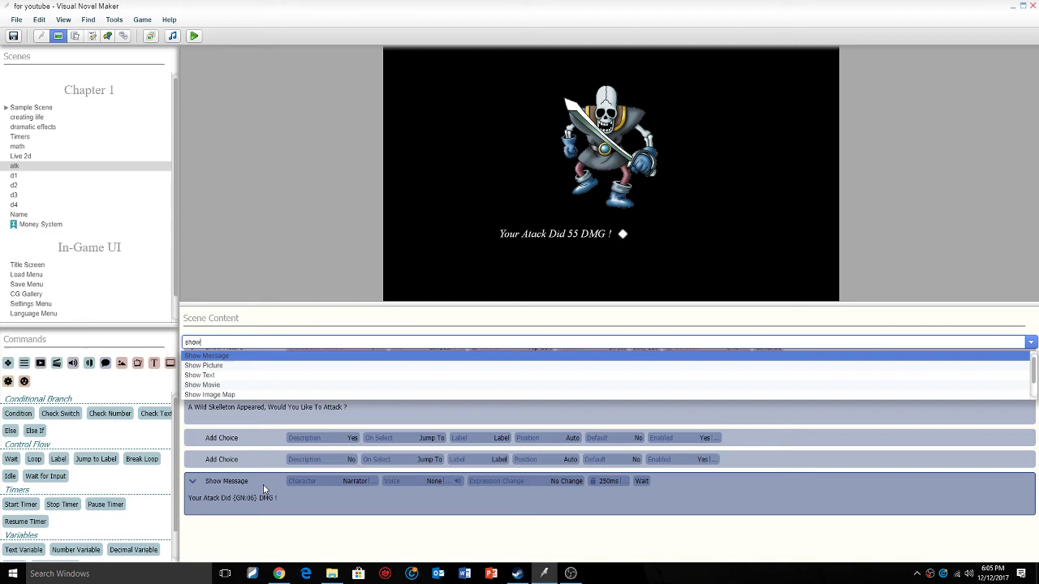
pyautogui.write('c')
pyautogui.press('Return')
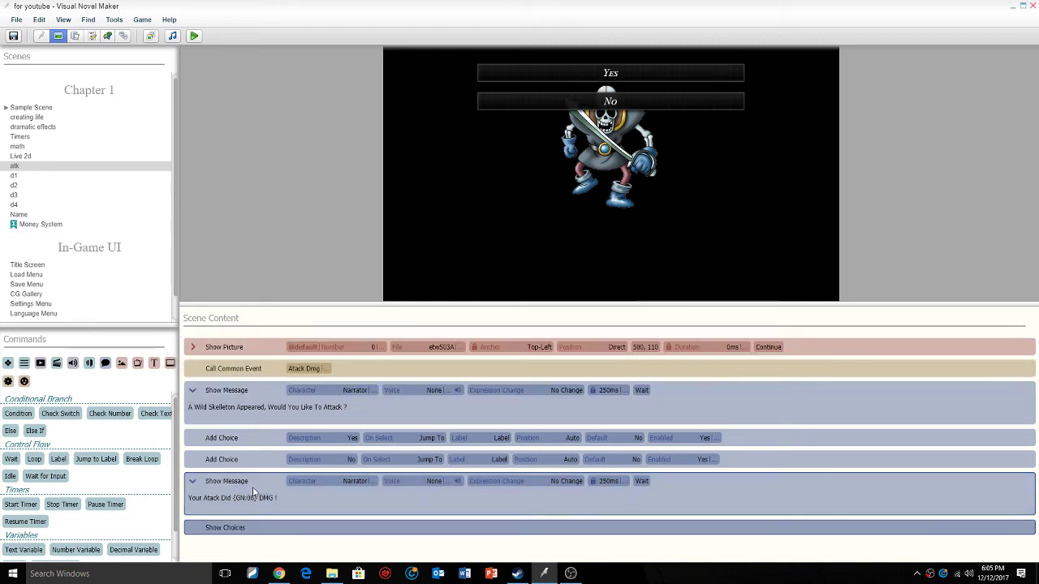
pyautogui.moveTo(254, 508); pyautogui.dragTo(268, 539)
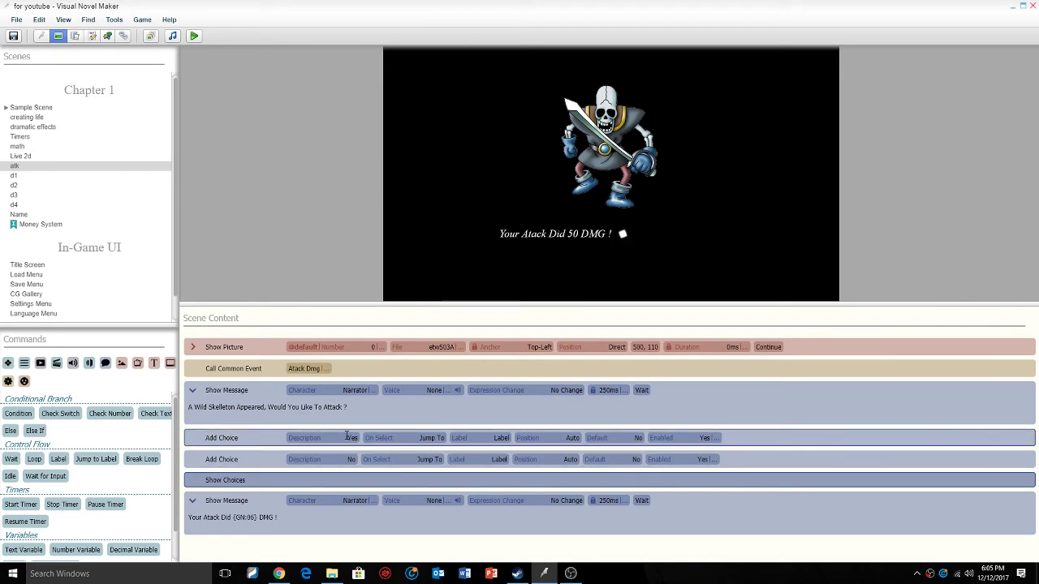
# - Give the Yes choice a Direct position at 249,488, lower left under the skeleton
pyautogui.click(573, 438)
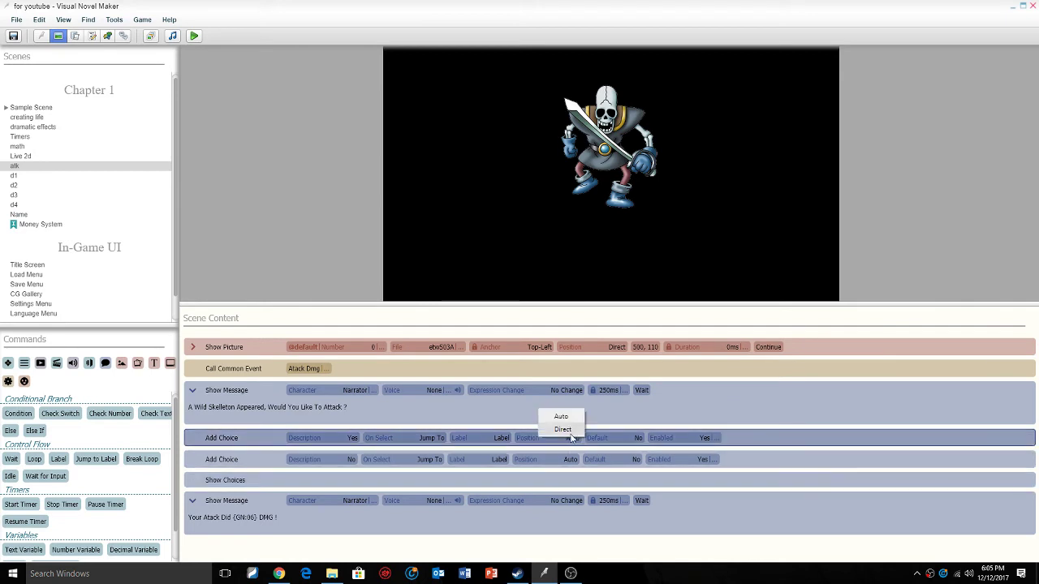
pyautogui.click(566, 429)
pyautogui.click(619, 439)
pyautogui.moveTo(279, 99); pyautogui.dragTo(416, 360)
pyautogui.click(818, 501)
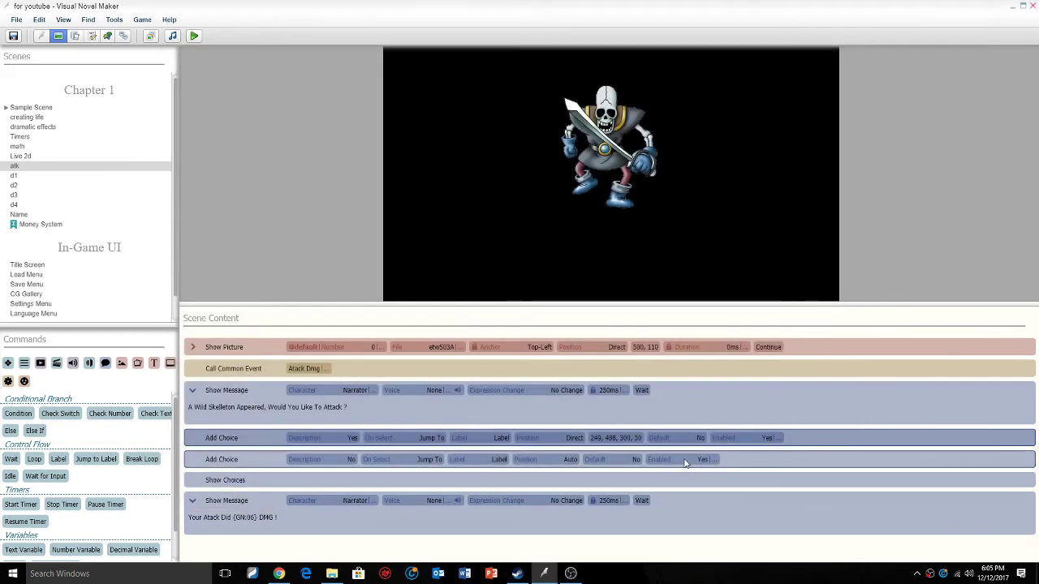
# - Give the No choice a Direct position at 631,487, lined up with Yes
pyautogui.click(615, 460)
pyautogui.click(573, 460)
pyautogui.click(572, 460)
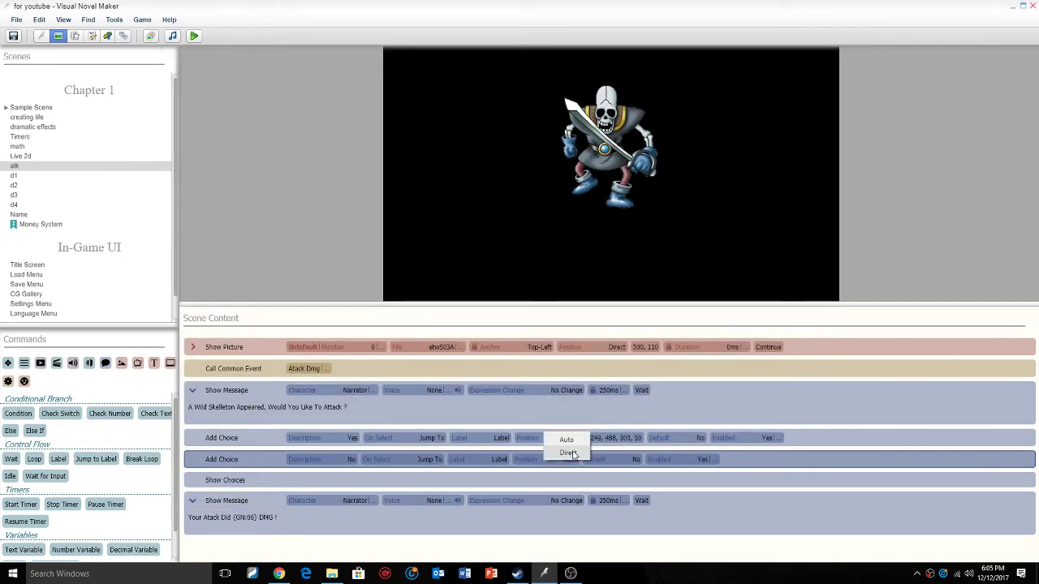
pyautogui.click(566, 448)
pyautogui.click(618, 460)
pyautogui.moveTo(298, 97); pyautogui.dragTo(642, 354)
pyautogui.click(838, 501)
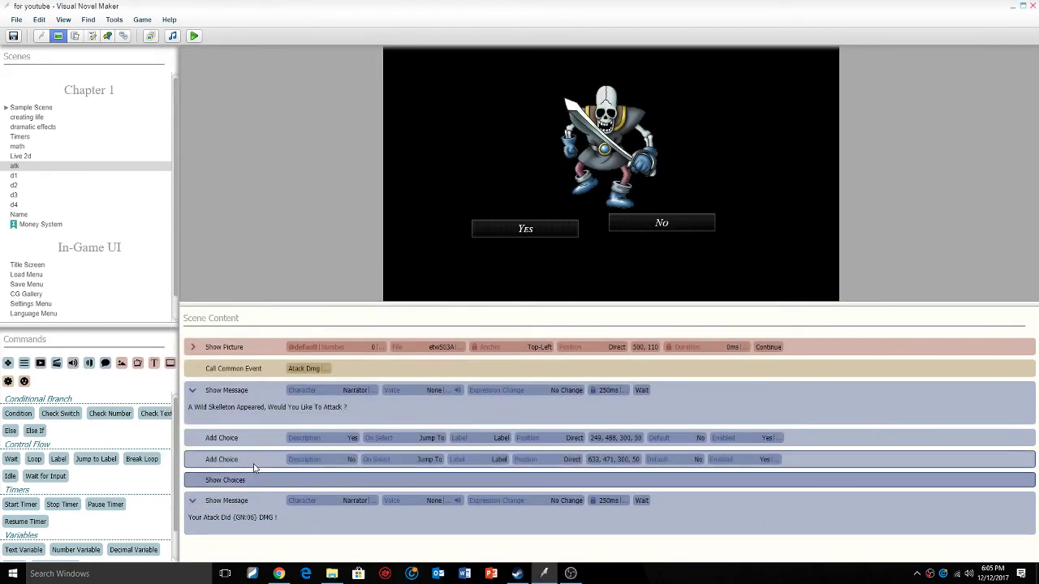
pyautogui.click(614, 460)
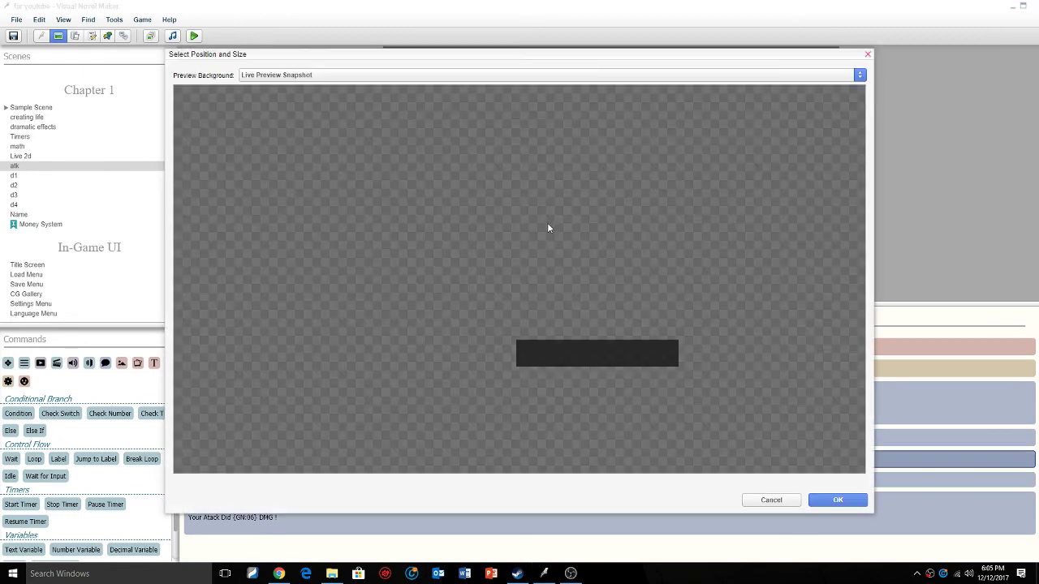
pyautogui.moveTo(576, 349); pyautogui.dragTo(577, 356)
pyautogui.click(839, 501)
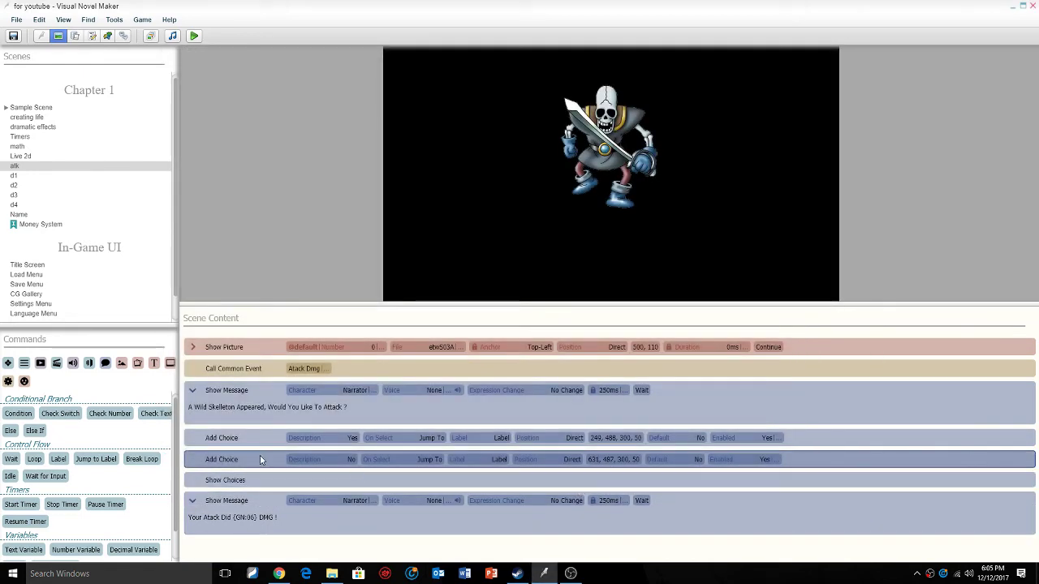
# - Preview the Yes and No choices and add a Label command before Show Choices
pyautogui.click(260, 476)
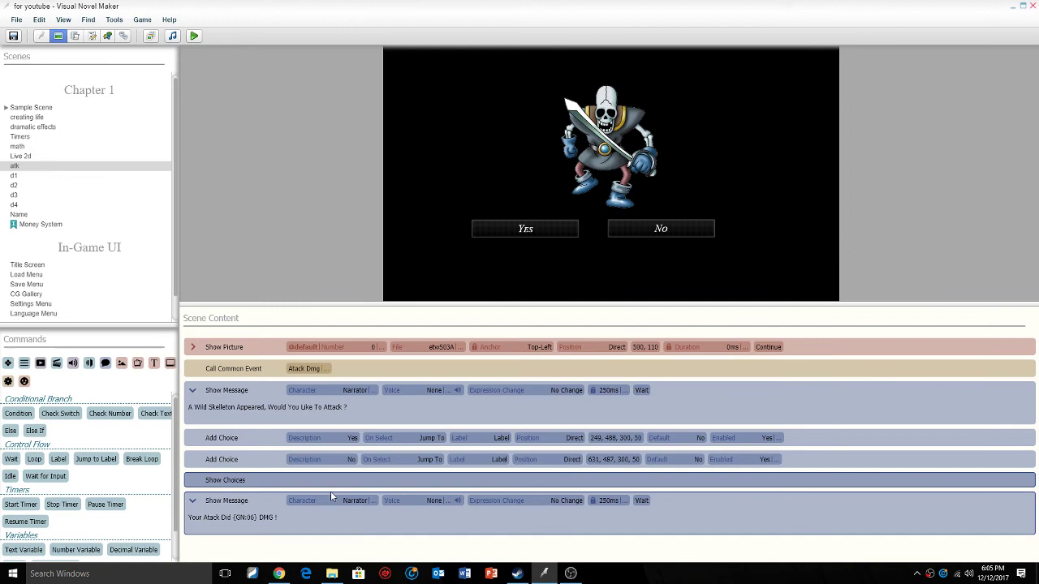
pyautogui.write('label')
pyautogui.press('BackSpace')
pyautogui.press('BackSpace')
pyautogui.press('BackSpace')
pyautogui.press('BackSpace')
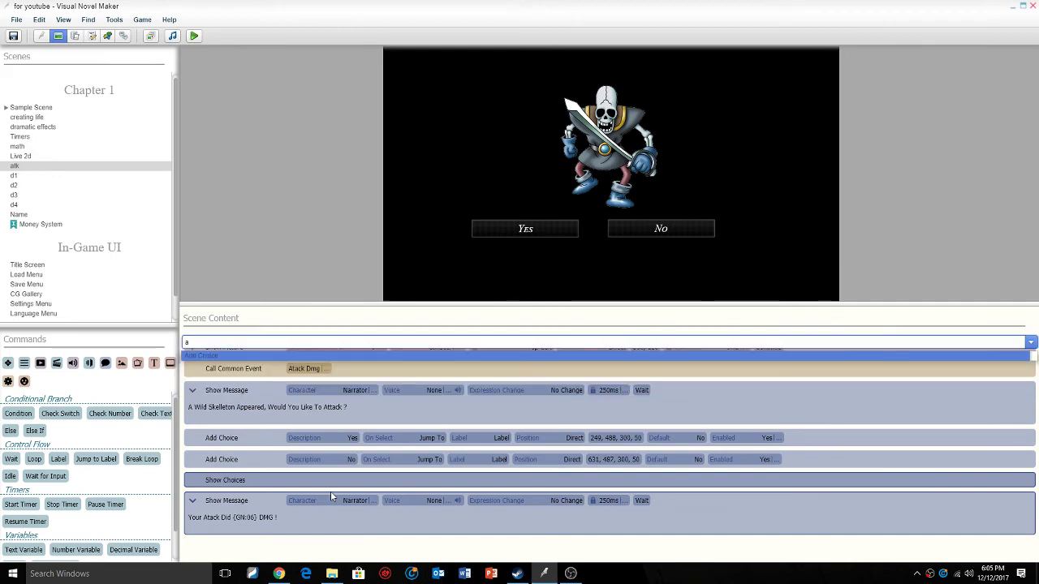
# - Insert a Label command and name it No
pyautogui.write('lab')
pyautogui.press('Return')
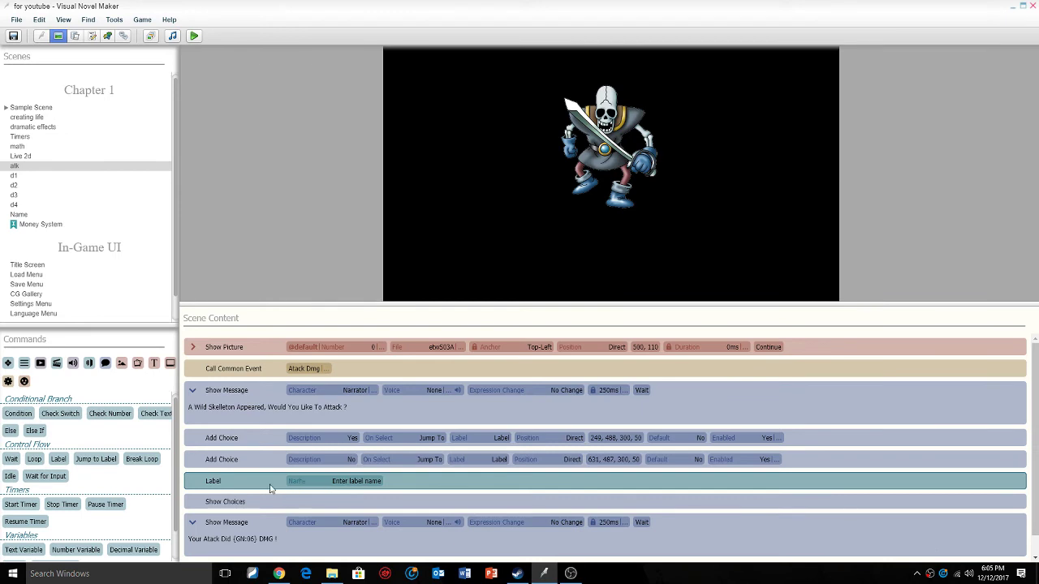
pyautogui.moveTo(271, 487); pyautogui.dragTo(321, 527)
pyautogui.click(341, 526)
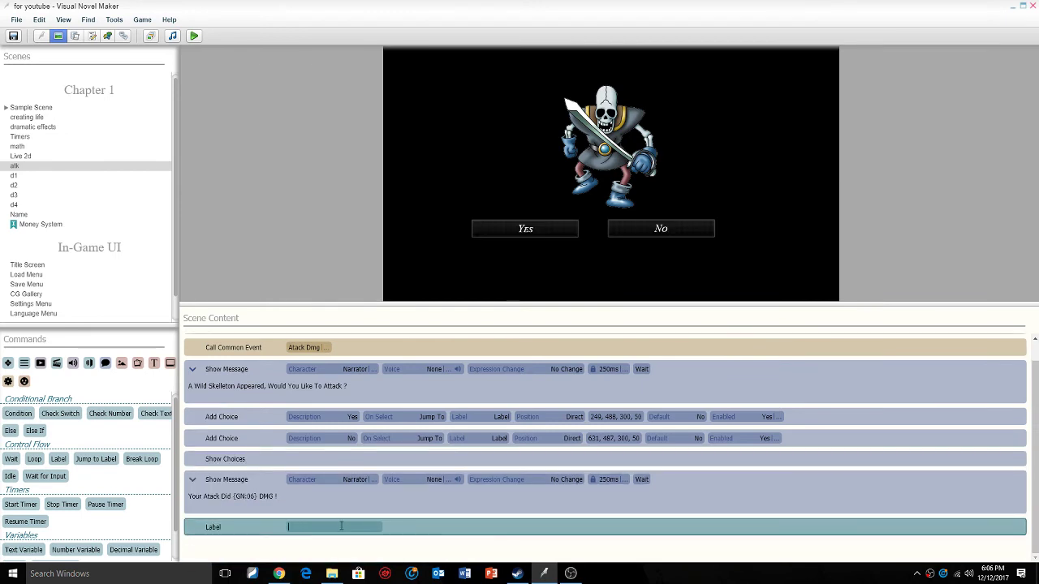
pyautogui.write('No')
pyautogui.press('Return')
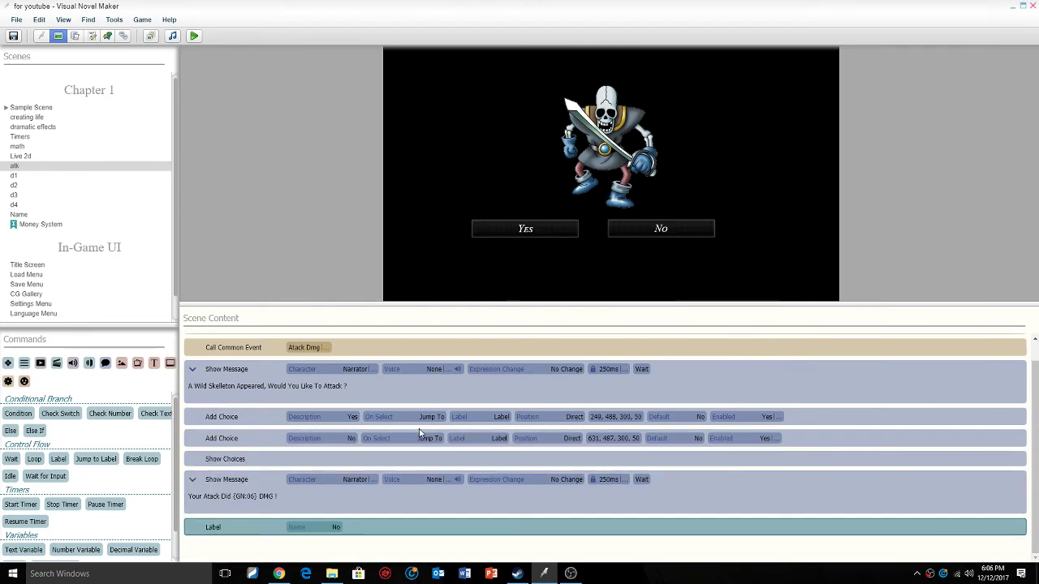
# - Point the No choice's jump label to No and the Yes choice's to Yes
pyautogui.click(467, 439)
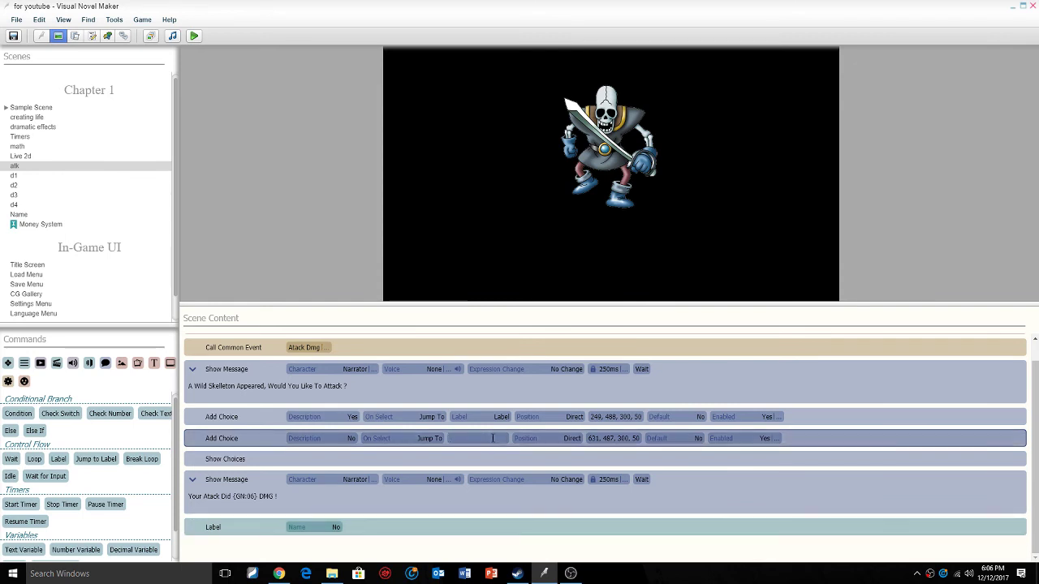
pyautogui.write('No')
pyautogui.press('Return')
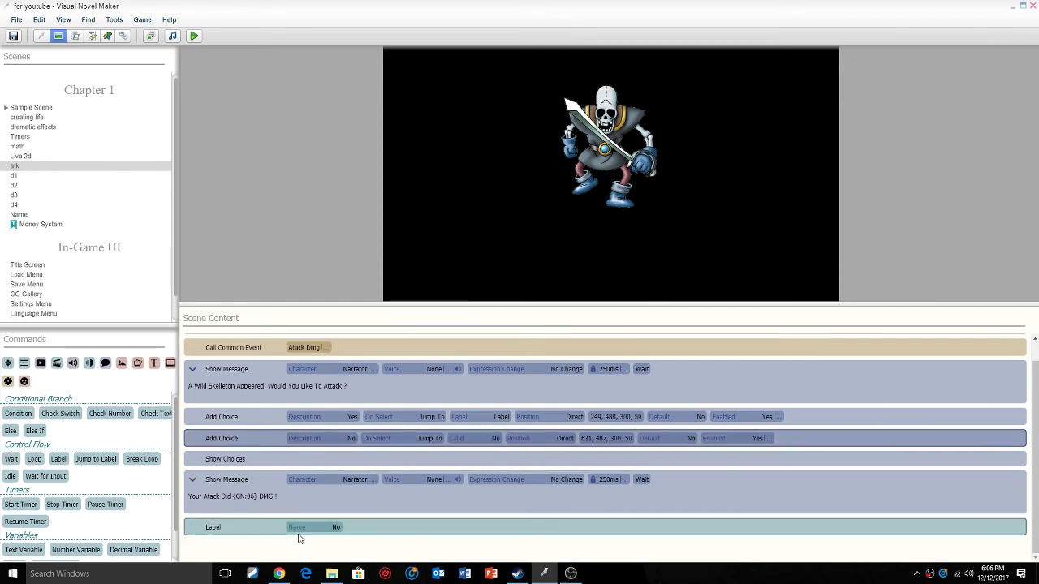
pyautogui.click(488, 418)
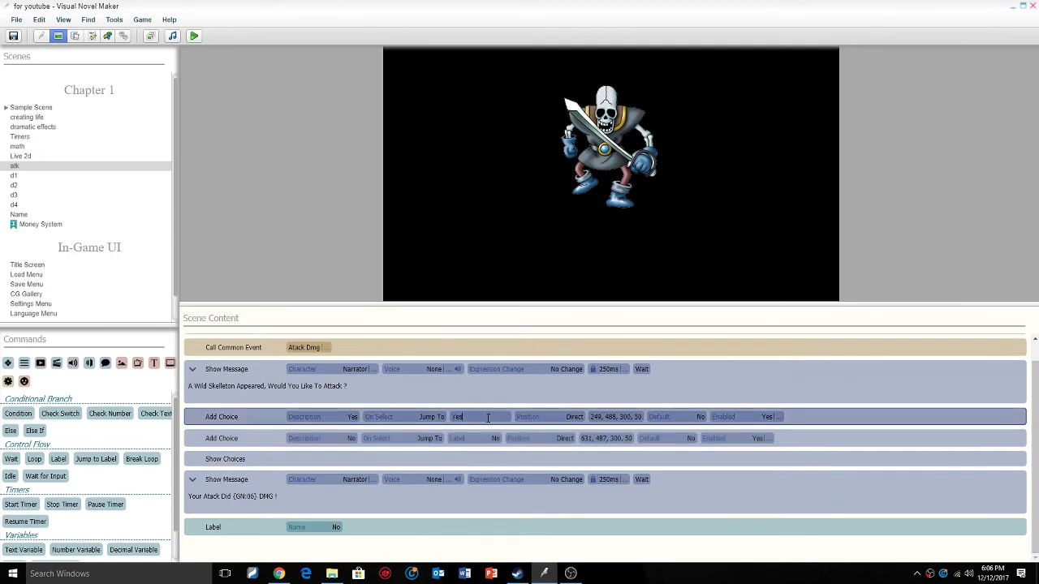
pyautogui.click(264, 461)
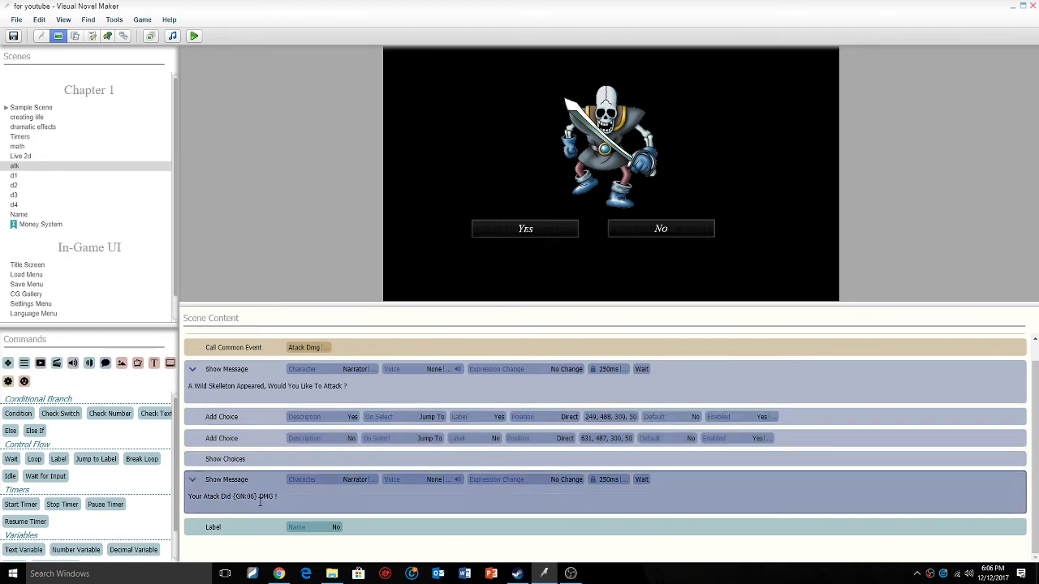
# - Insert a new Label after Show Choices, removing stray text from the damage message
pyautogui.click(260, 501)
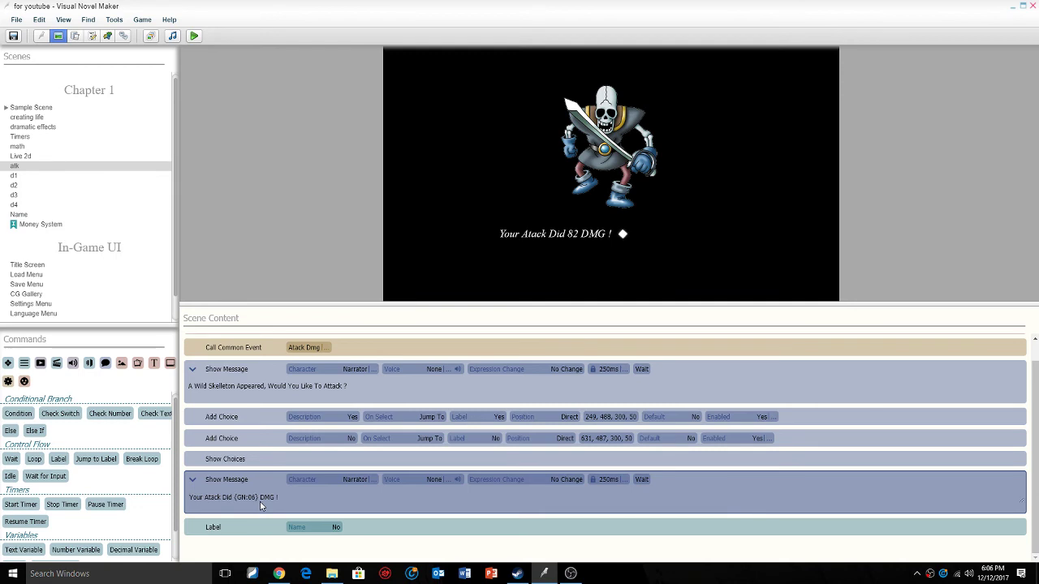
pyautogui.press('Home')
pyautogui.write('la')
pyautogui.press('BackSpace')
pyautogui.press('BackSpace')
pyautogui.click(276, 460)
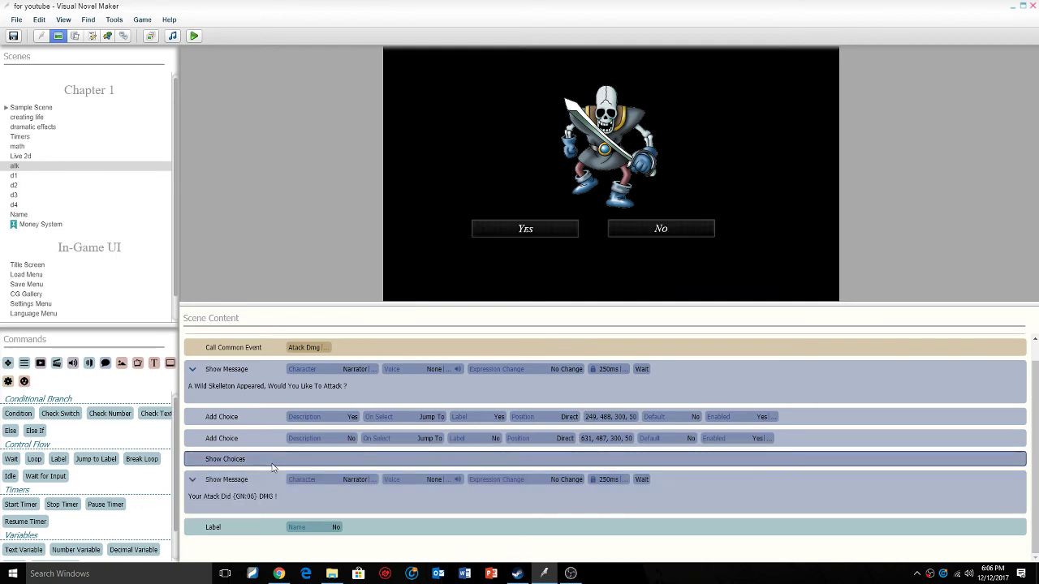
pyautogui.write('lan')
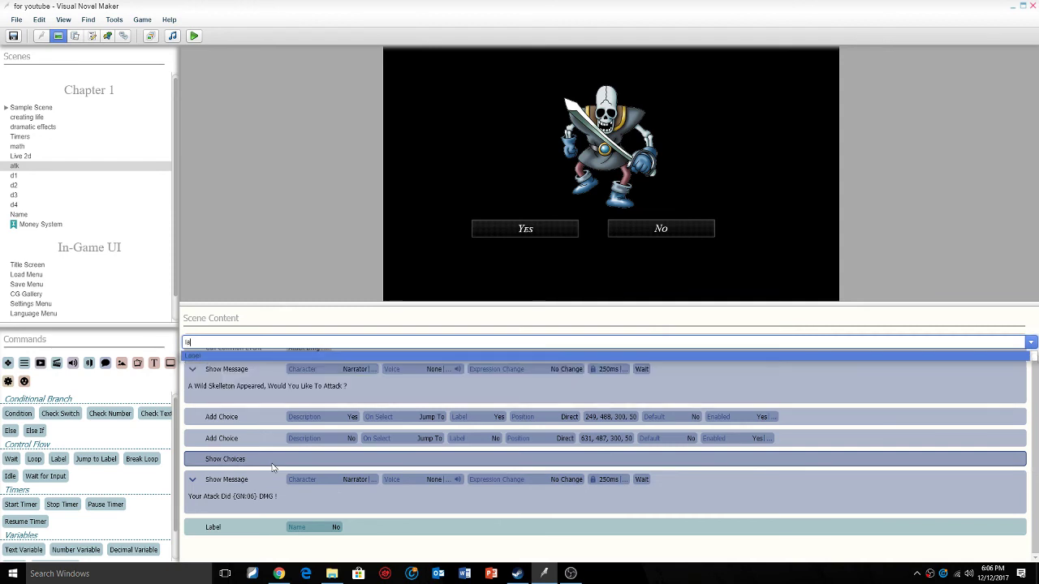
pyautogui.press('Return')
# - Name the new label yes and add a Jump to Label after the damage message
pyautogui.click(361, 479)
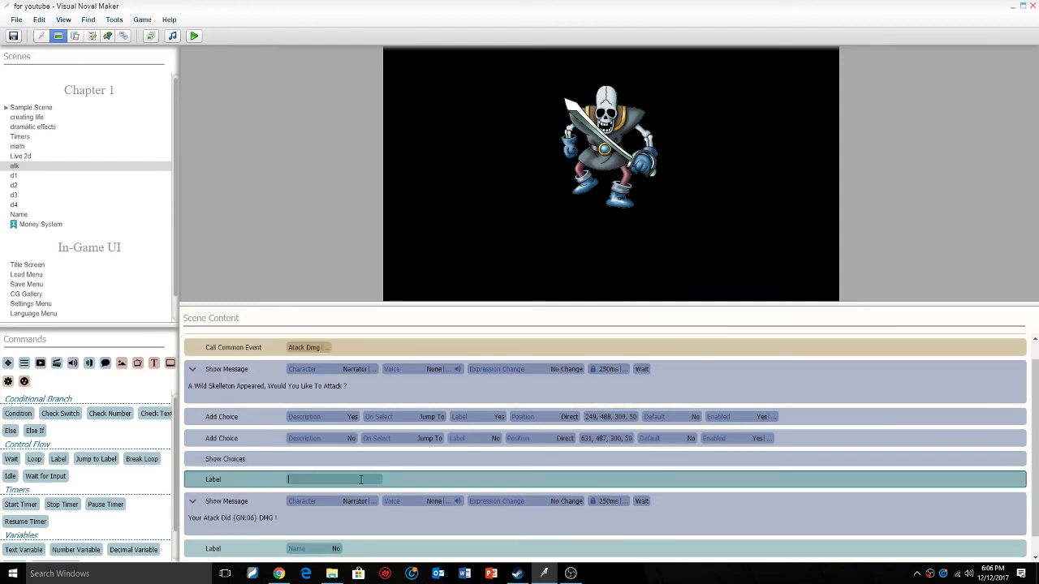
pyautogui.write('yes')
pyautogui.click(366, 513)
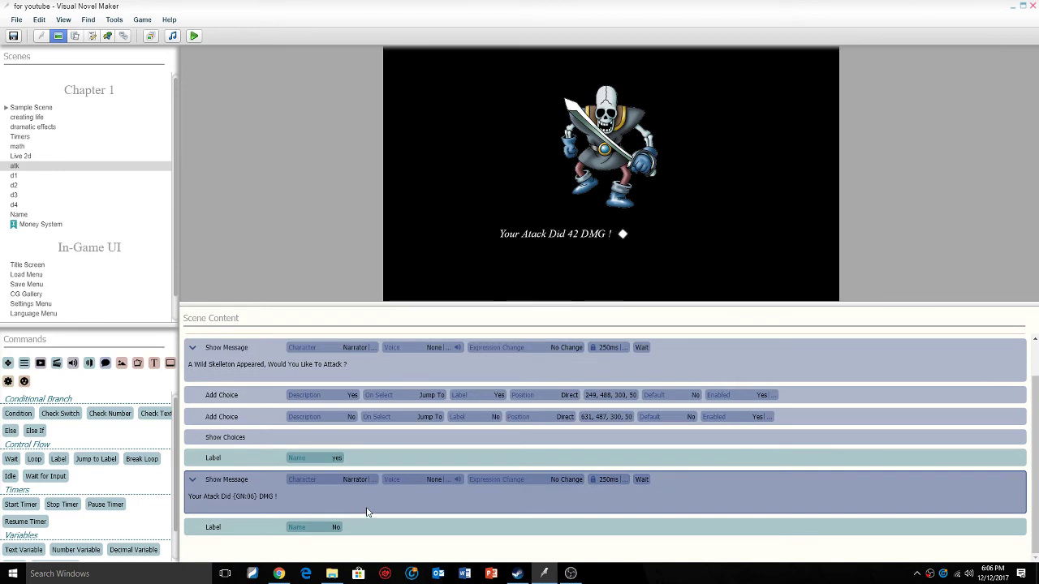
pyautogui.write('jump')
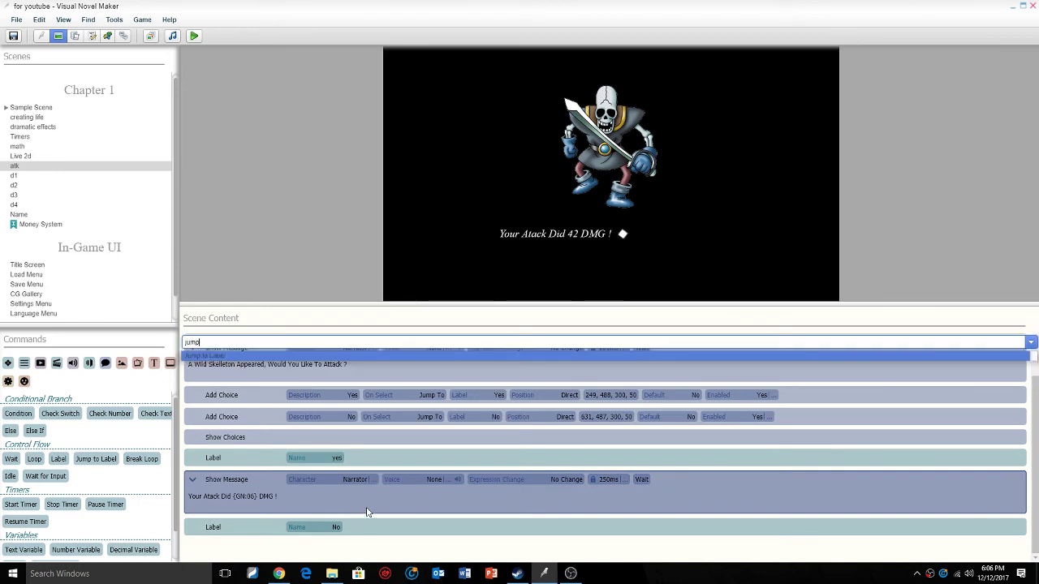
pyautogui.press('Return')
# - Set the jump target to the label finished and save the scene
pyautogui.click(379, 505)
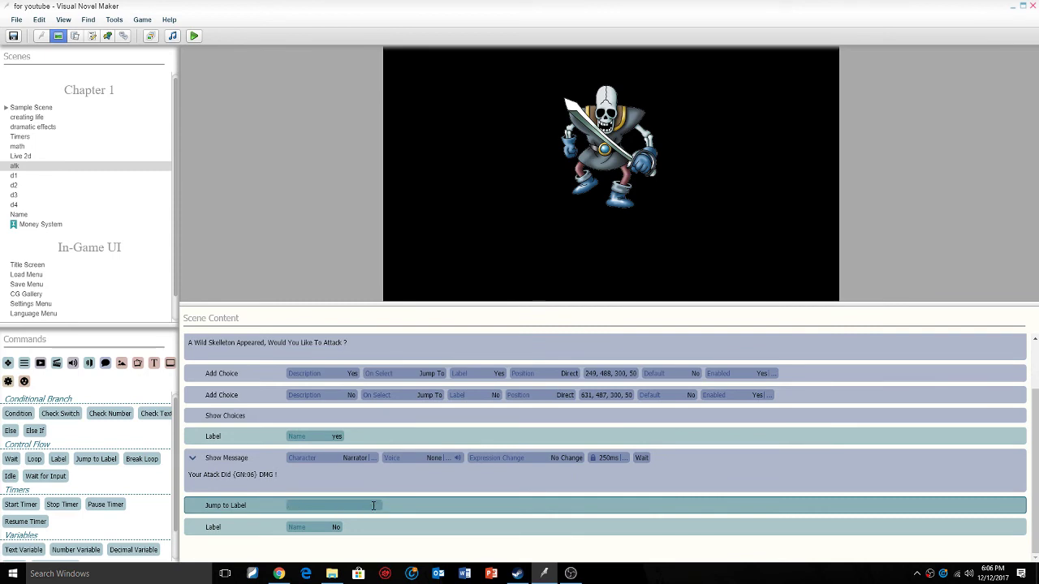
pyautogui.write('N')
pyautogui.write('inished')
pyautogui.press('Return')
pyautogui.click(13, 36)
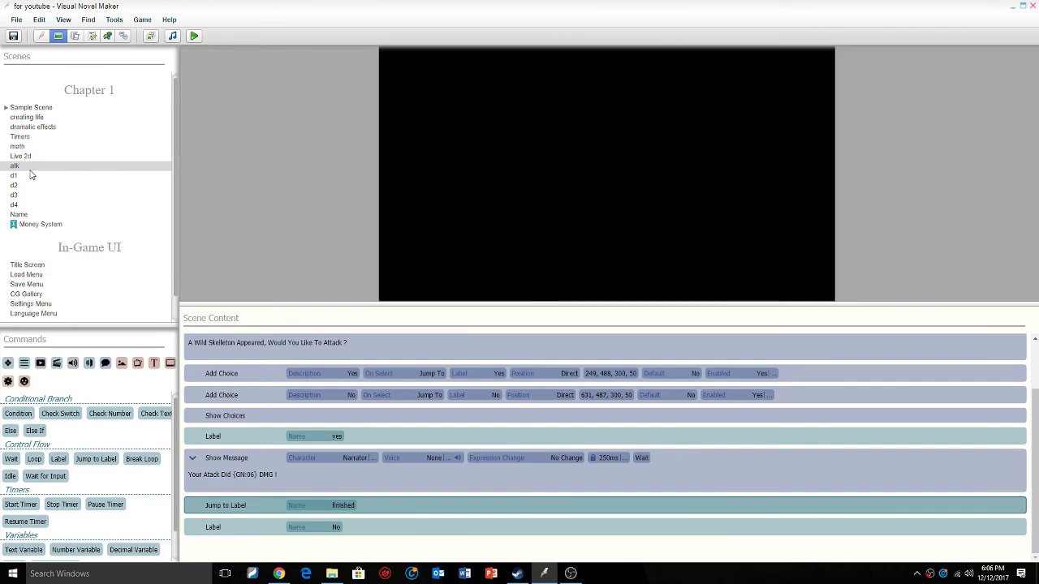
# - Set the atk scene as the Intro Scene
pyautogui.rightClick(31, 169)
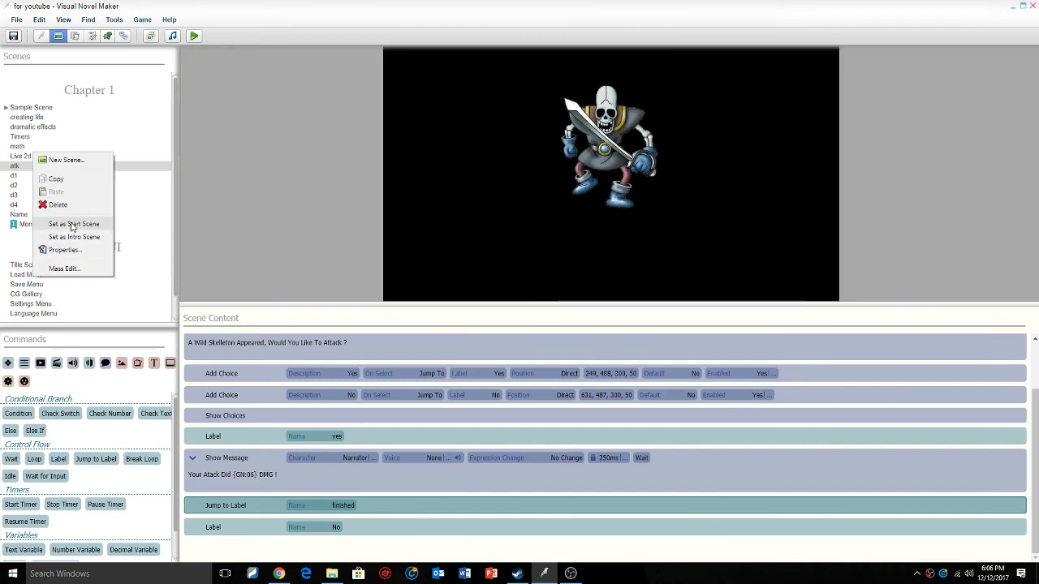
pyautogui.click(17, 166)
pyautogui.rightClick(17, 166)
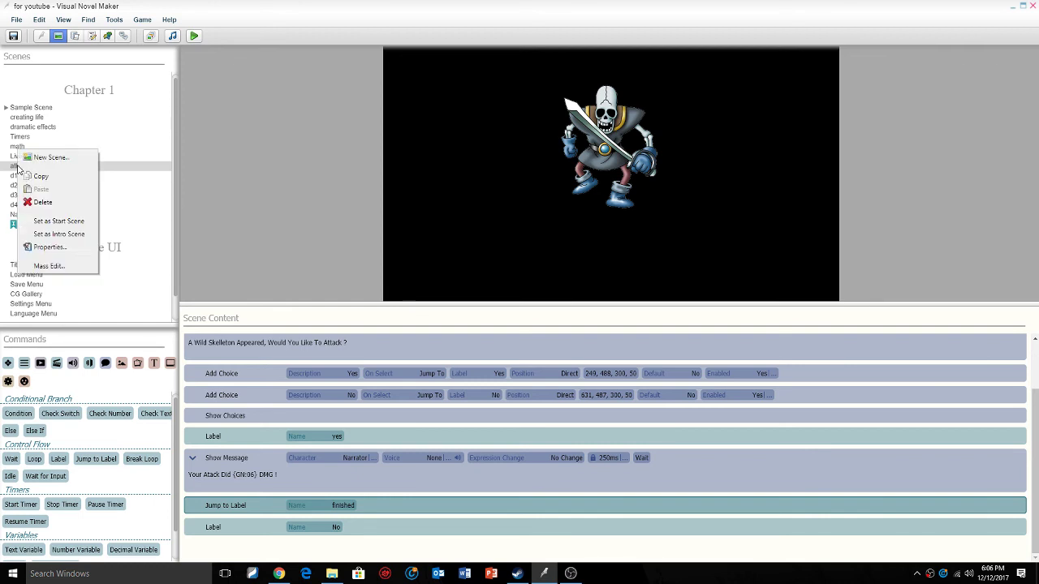
pyautogui.click(69, 234)
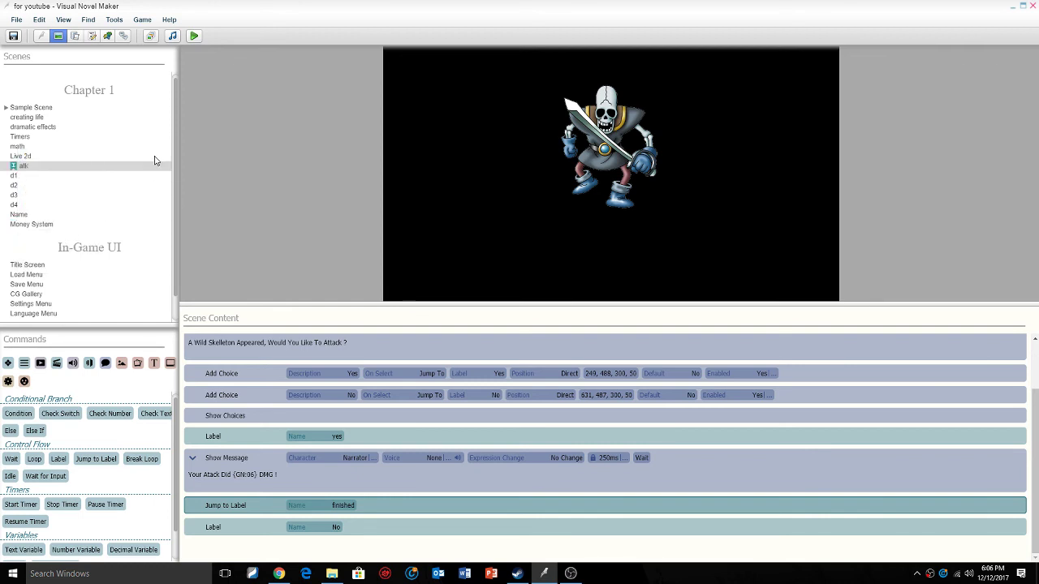
# - Save and test-play the game, answering No to the attack question, then close it
pyautogui.click(194, 36)
pyautogui.click(598, 322)
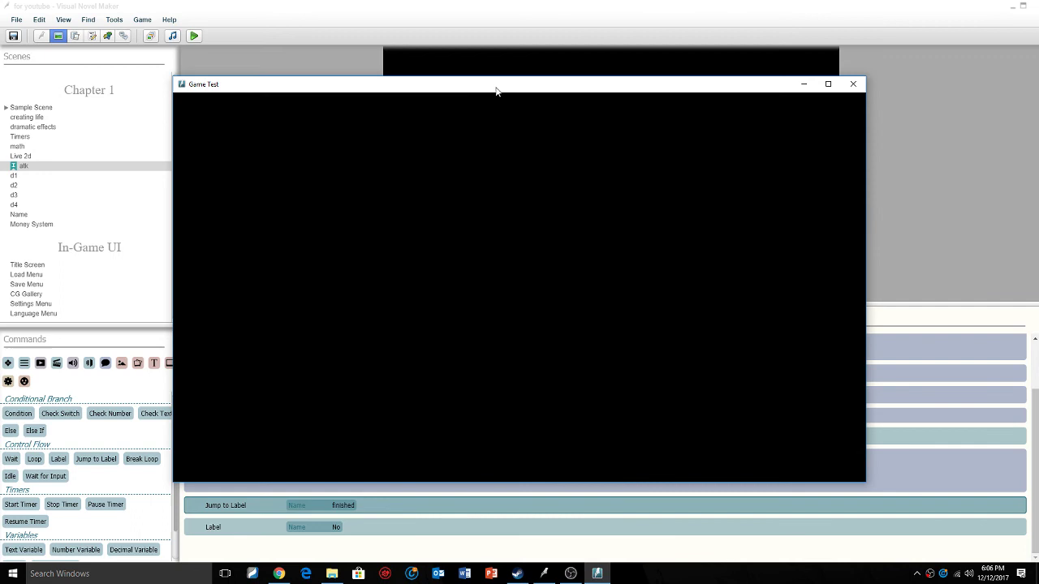
pyautogui.moveTo(496, 91); pyautogui.dragTo(552, 81)
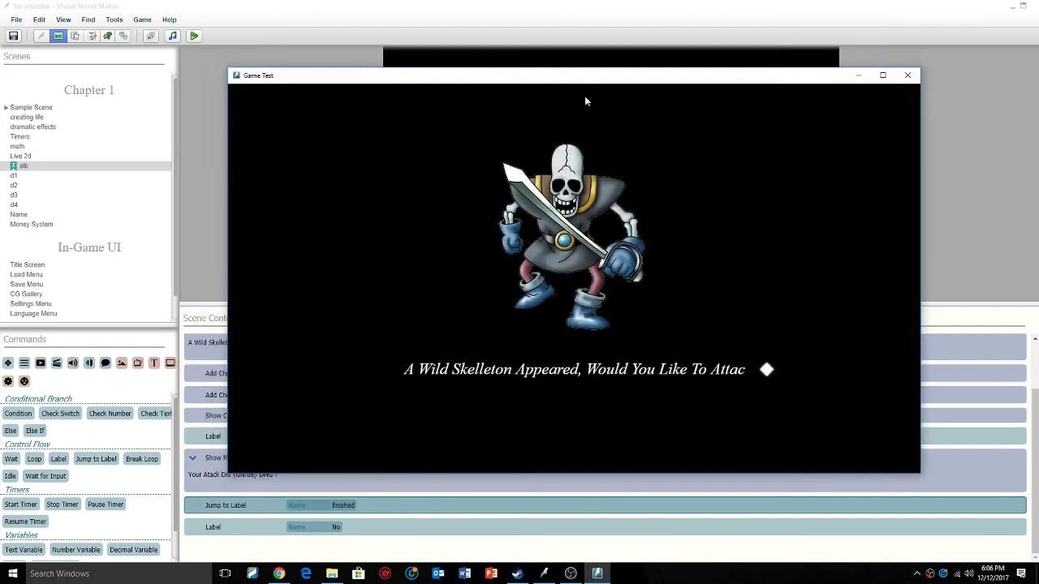
pyautogui.click(667, 382)
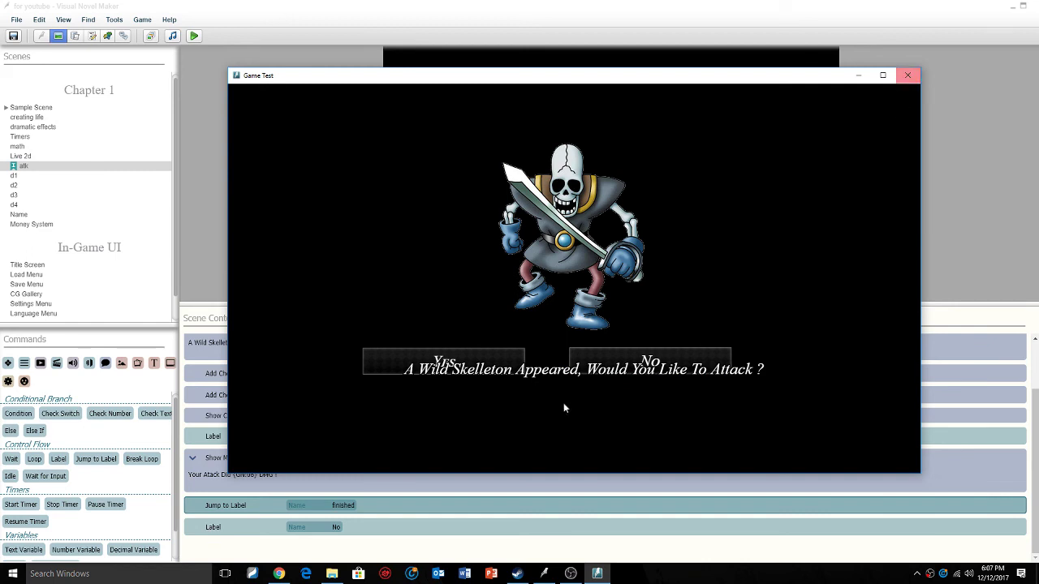
pyautogui.click(613, 355)
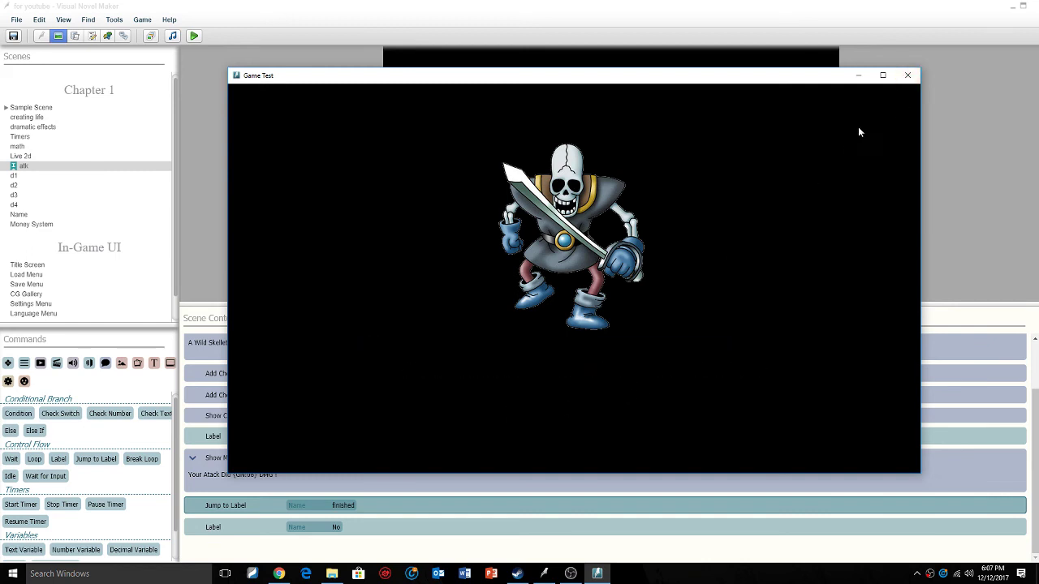
pyautogui.click(907, 76)
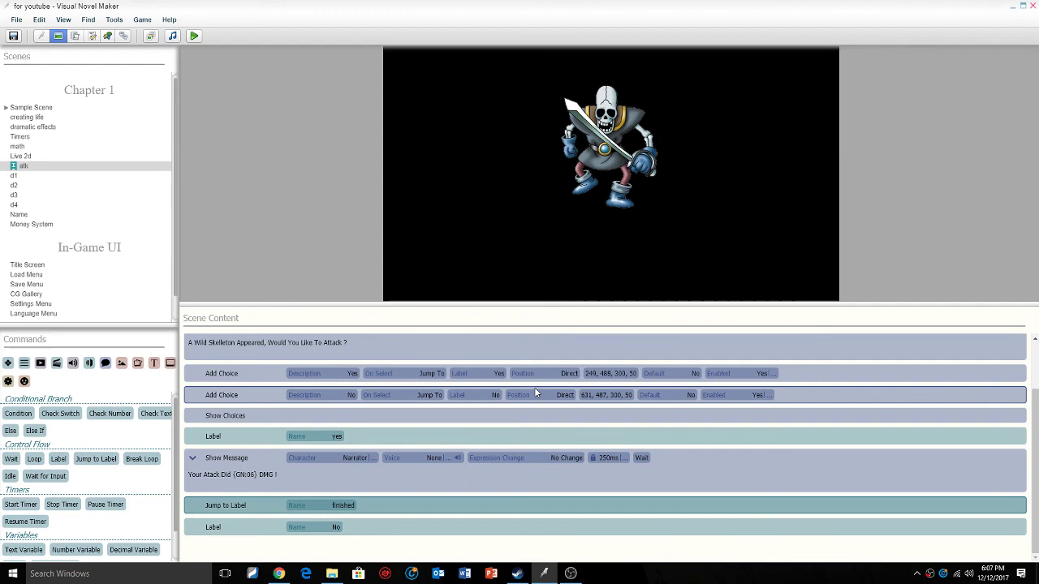
# - Move the No choice box down to 650, 565
pyautogui.click(592, 395)
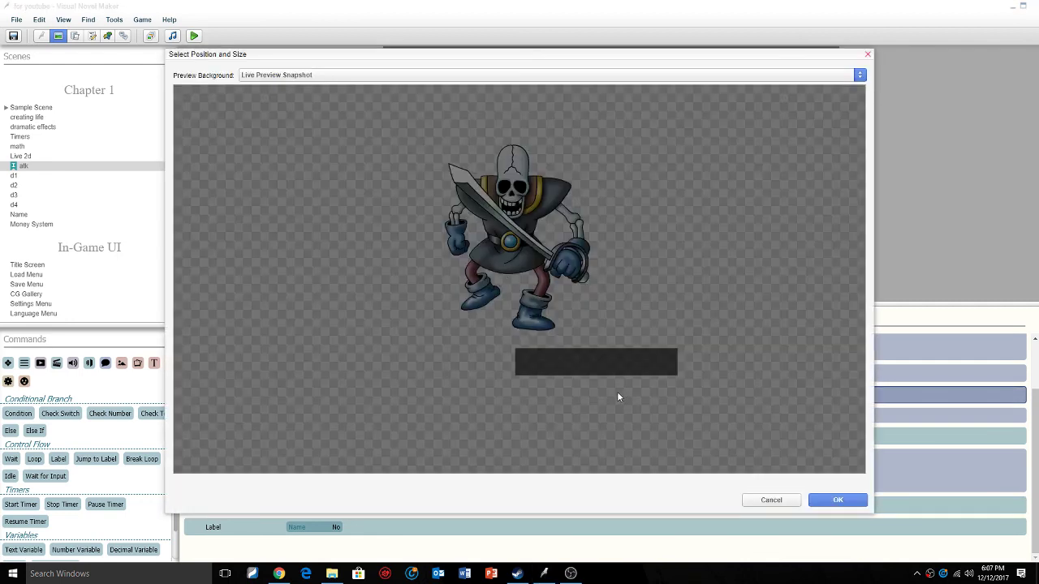
pyautogui.moveTo(618, 397); pyautogui.dragTo(626, 411)
pyautogui.click(815, 499)
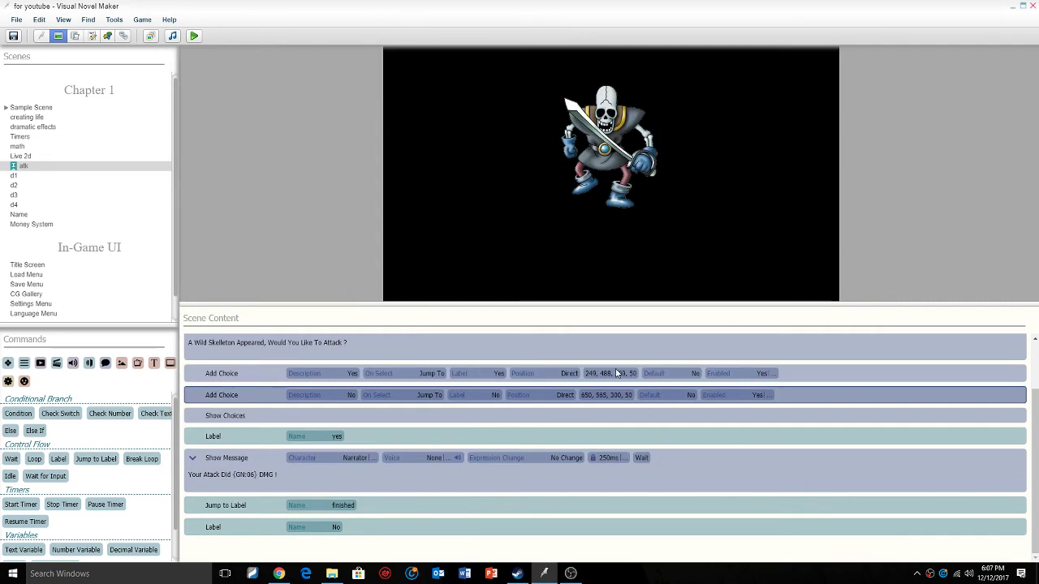
# - Move the Yes choice box to 247, 549, then save and start another test play
pyautogui.click(531, 374)
pyautogui.moveTo(410, 405); pyautogui.dragTo(405, 397)
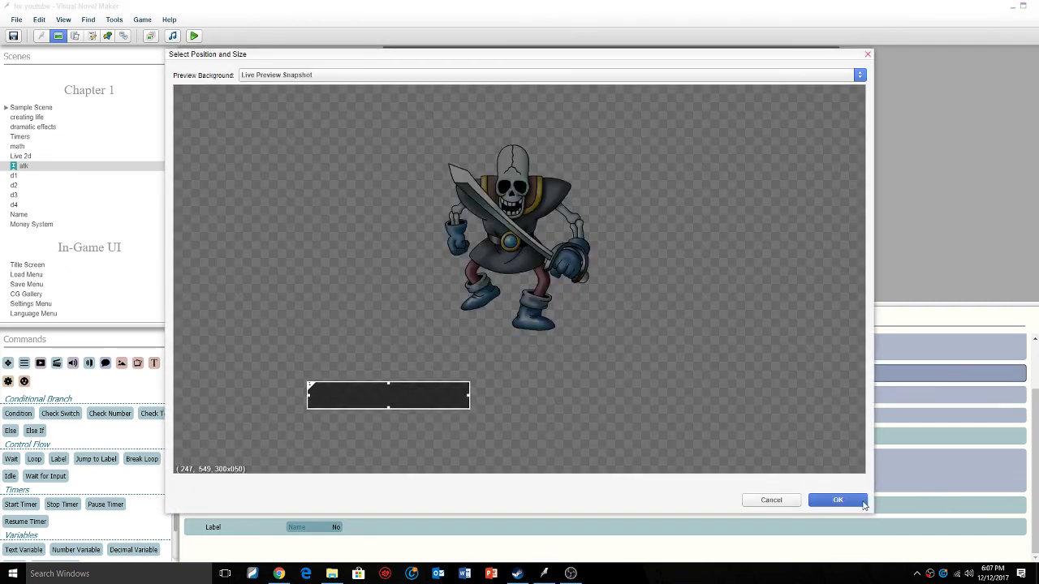
pyautogui.click(838, 500)
pyautogui.click(192, 37)
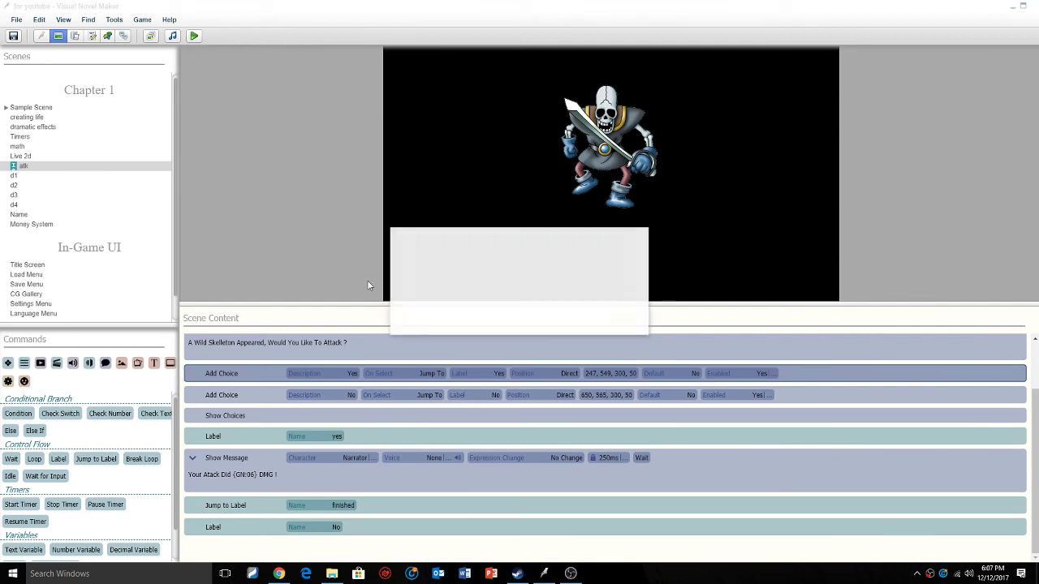
pyautogui.click(600, 322)
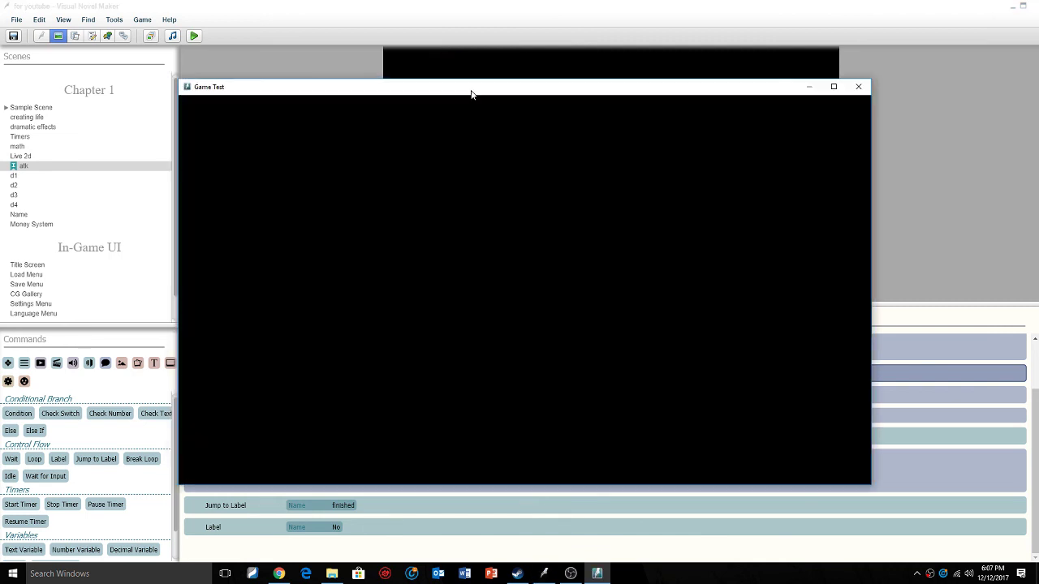
# - Answer Yes for the random damage message, close the test, save, and switch to YouTube in Chrome
pyautogui.moveTo(471, 94); pyautogui.dragTo(511, 74)
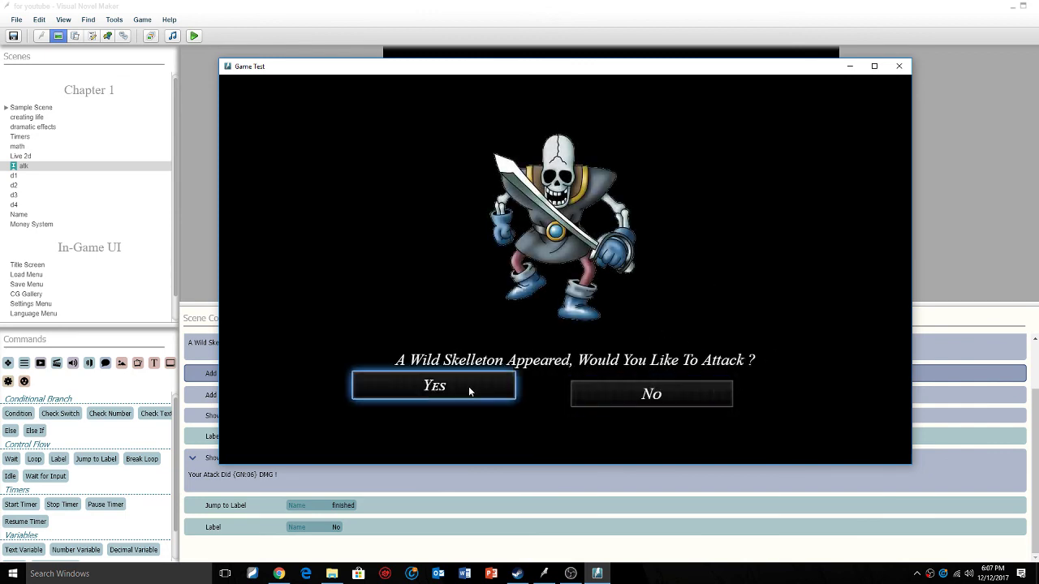
pyautogui.click(468, 386)
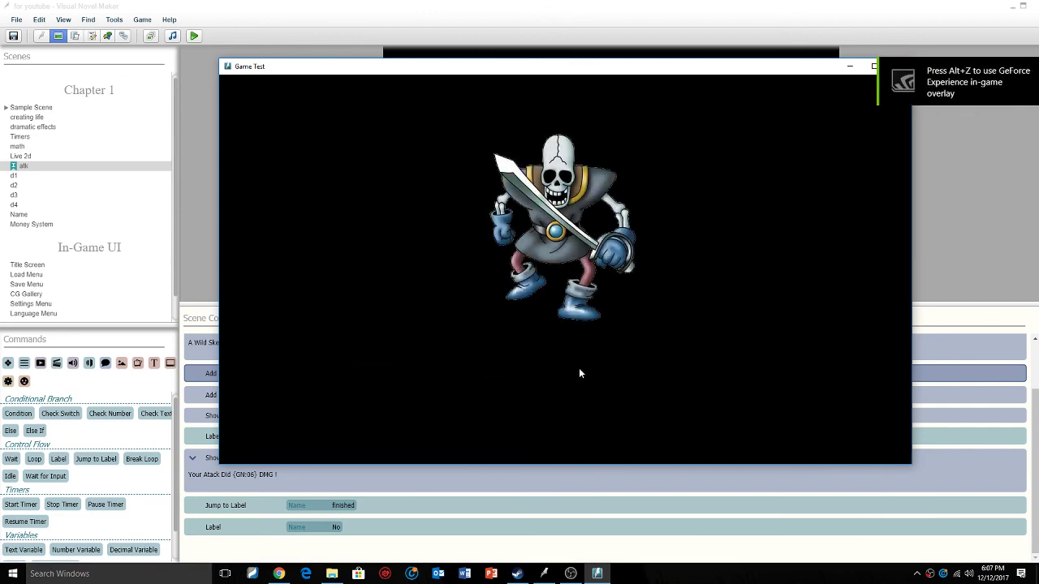
pyautogui.moveTo(756, 68); pyautogui.dragTo(671, 71)
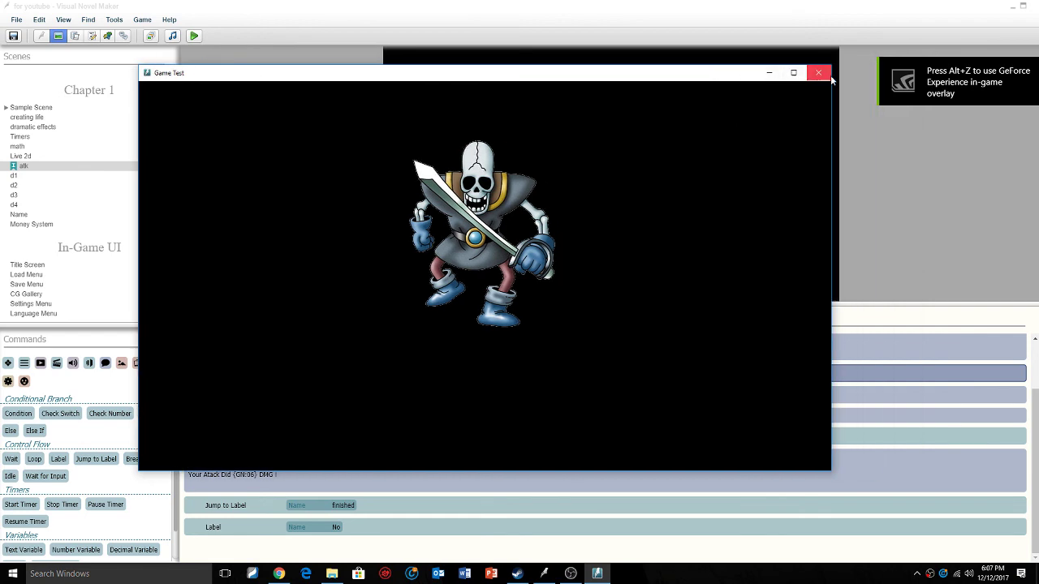
pyautogui.click(809, 72)
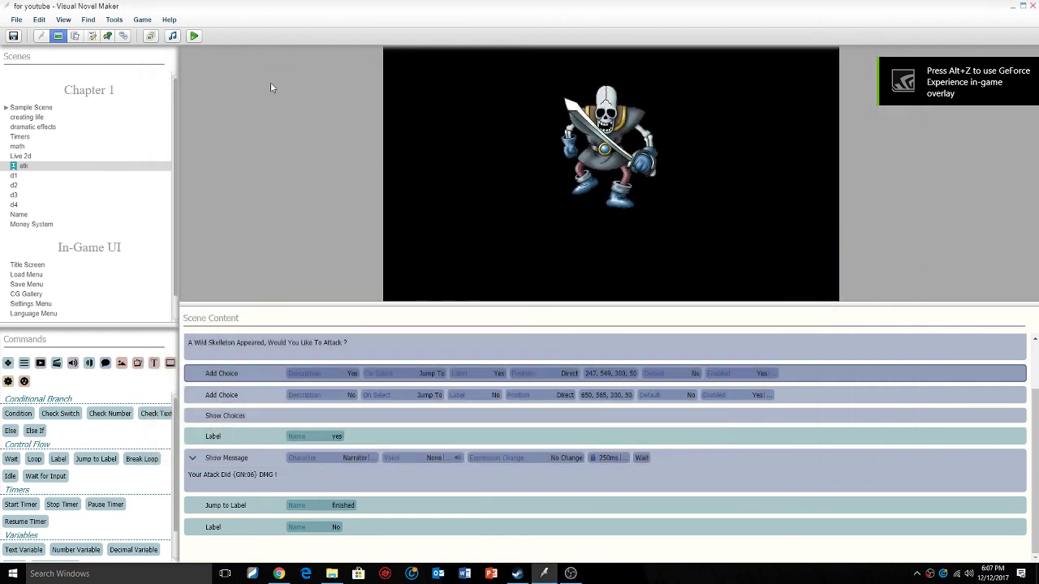
pyautogui.click(14, 35)
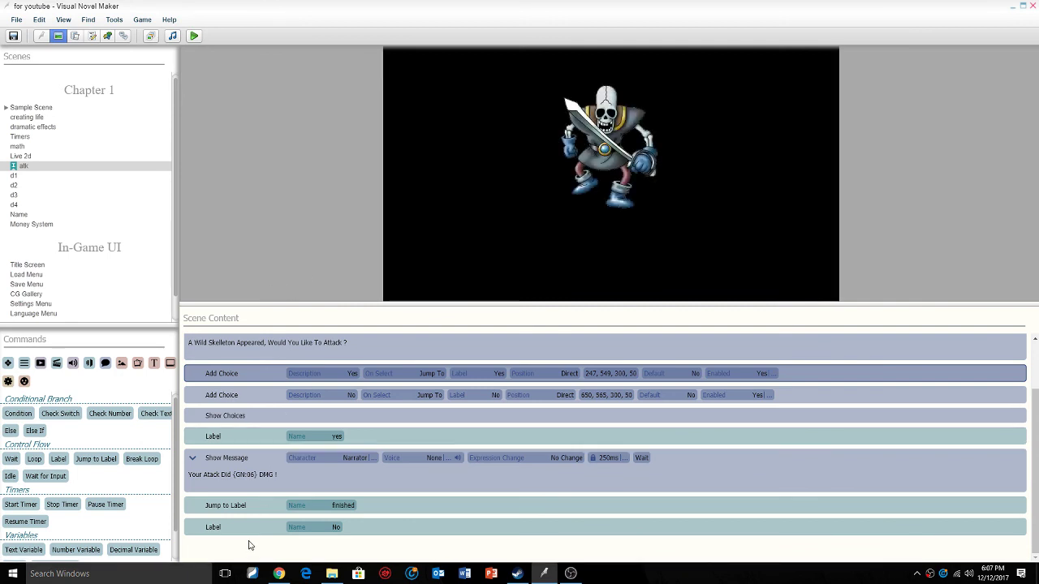
pyautogui.click(278, 574)
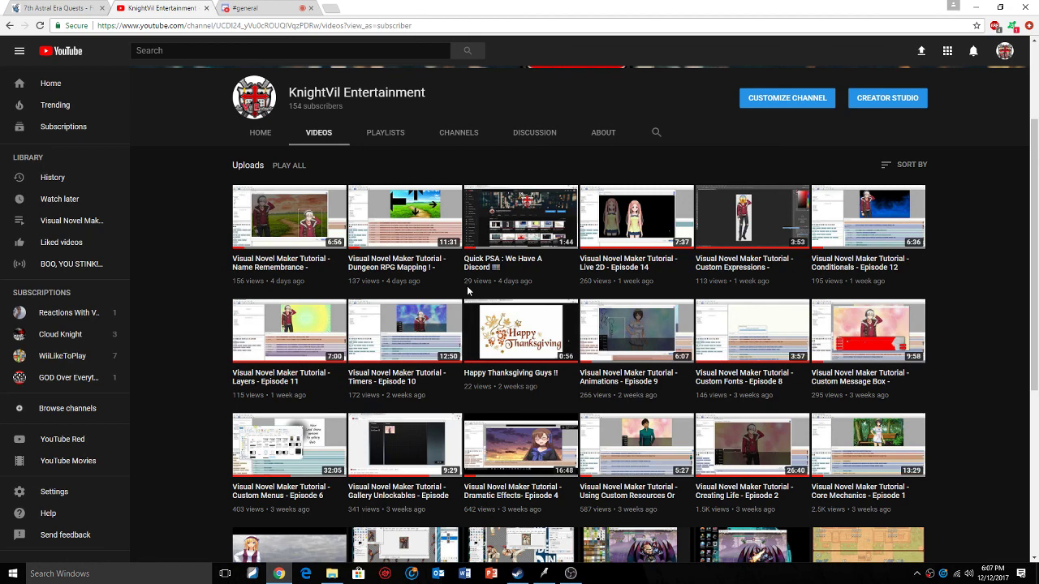
pyautogui.scroll(1, 465, 273)
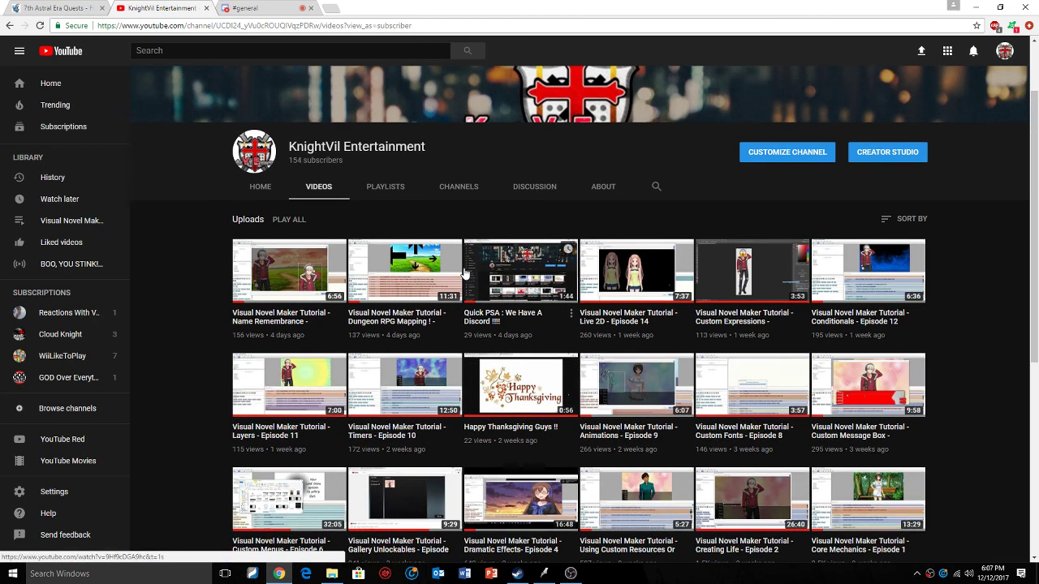
pyautogui.scroll(1, 465, 274)
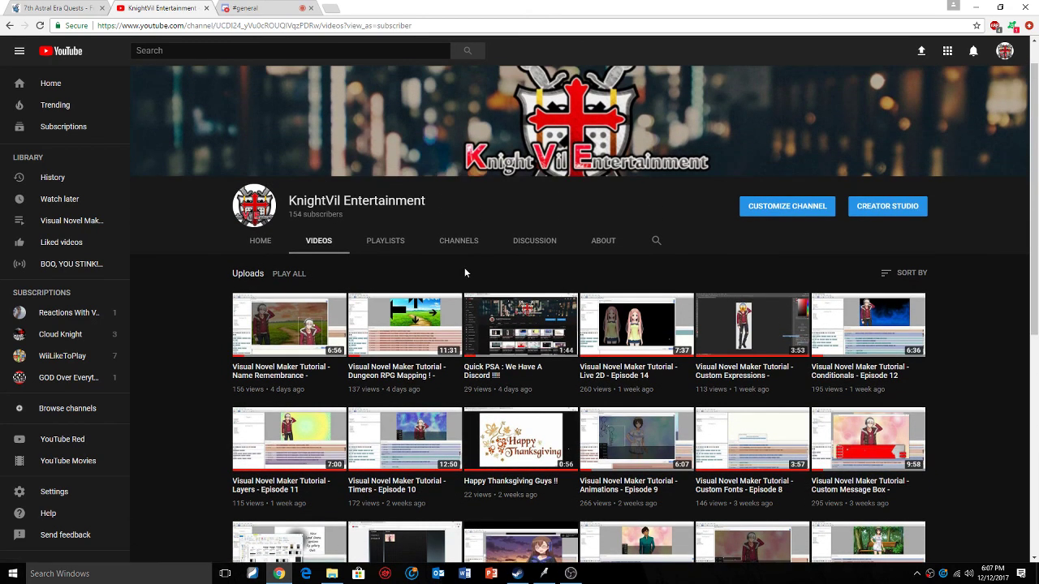